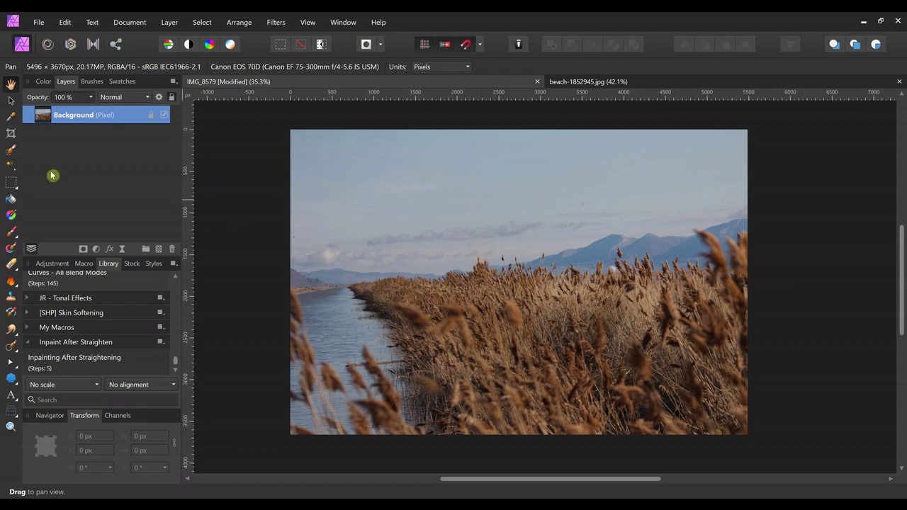
With the Selection Brush, paint a selection over the reeds, water and mountains up to the skyline
click(12, 152)
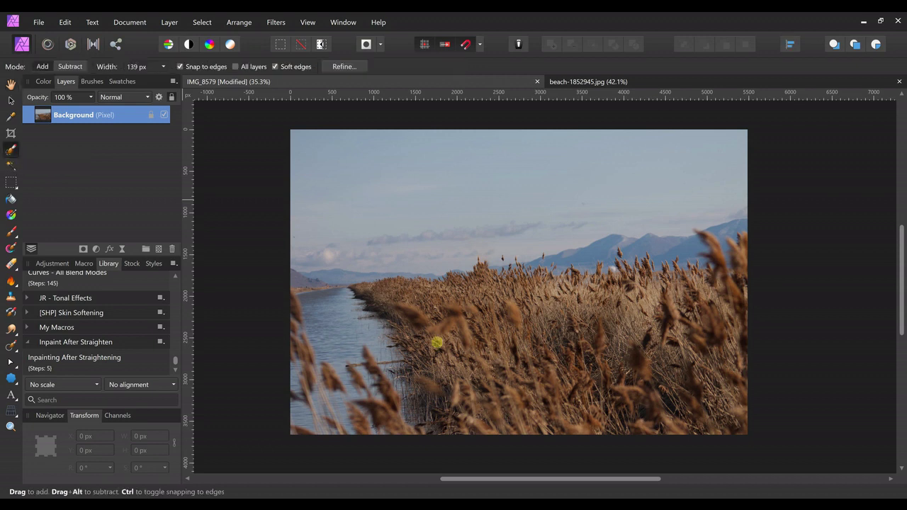
mouse_move(360, 321)
mouse_down()
mouse_move(297, 285)
mouse_move(334, 275)
mouse_move(454, 287)
mouse_move(482, 274)
mouse_move(556, 274)
mouse_move(593, 259)
mouse_move(741, 236)
mouse_move(726, 417)
mouse_move(372, 415)
mouse_move(326, 380)
mouse_move(280, 308)
mouse_move(323, 342)
mouse_move(618, 352)
mouse_move(637, 339)
mouse_move(510, 326)
mouse_move(604, 323)
mouse_move(495, 326)
mouse_move(458, 312)
mouse_move(453, 345)
mouse_move(399, 389)
mouse_move(696, 350)
mouse_move(669, 378)
mouse_move(698, 370)
mouse_move(677, 330)
mouse_move(620, 297)
mouse_move(664, 298)
mouse_move(712, 339)
mouse_move(708, 302)
mouse_move(566, 287)
mouse_move(635, 282)
mouse_move(604, 295)
mouse_up()
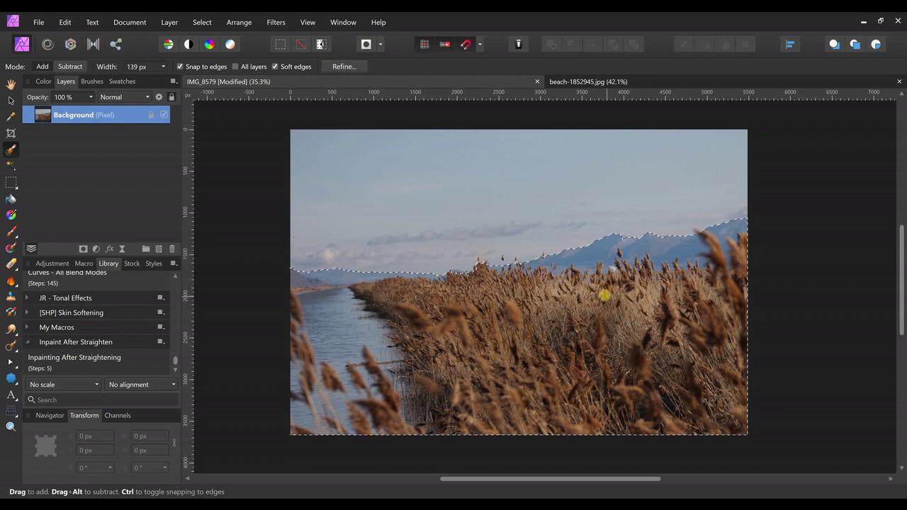
Open Refine Selection and matte the mountain ridge edge, marking its small red patch as foreground
click(343, 66)
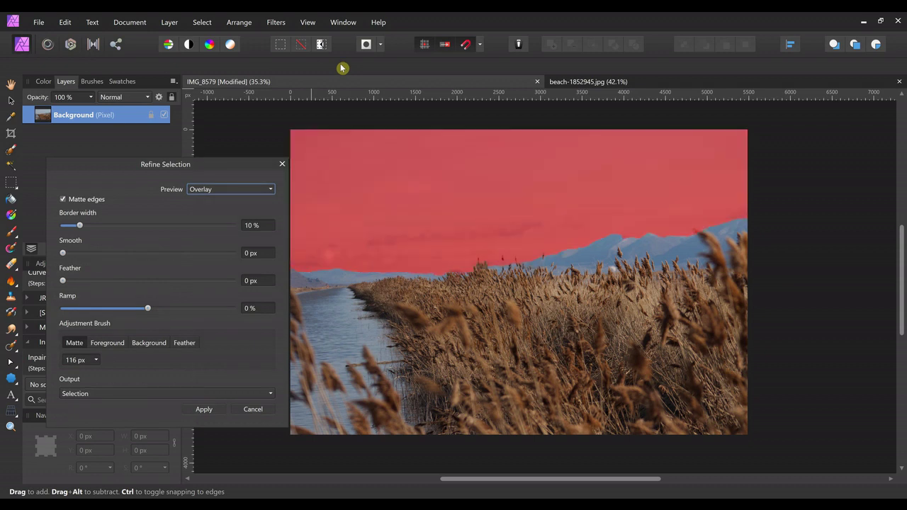
scroll(340, 65, up, 5)
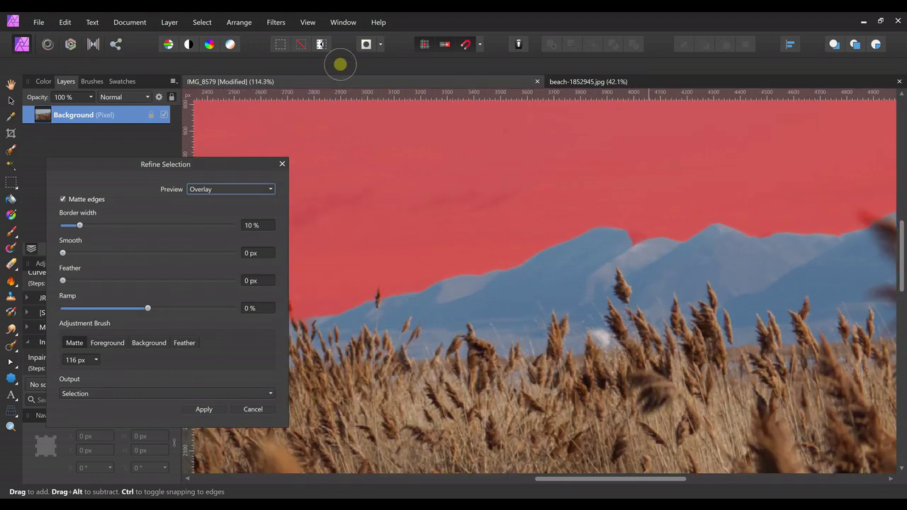
scroll(340, 66, up, 2)
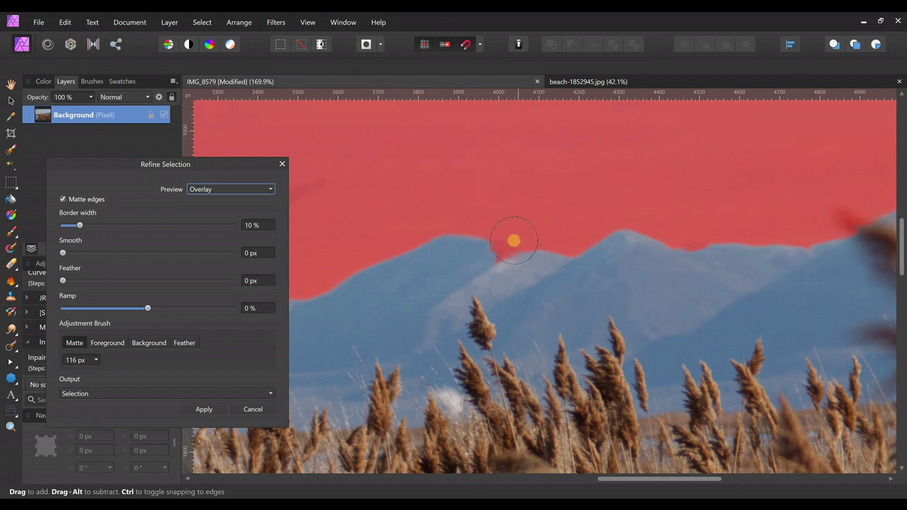
drag(501, 244, 510, 253)
click(492, 254)
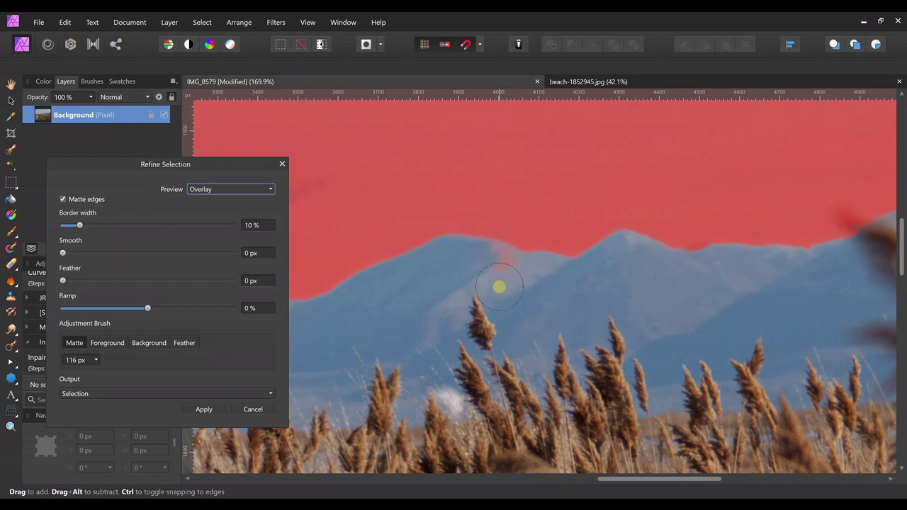
click(116, 343)
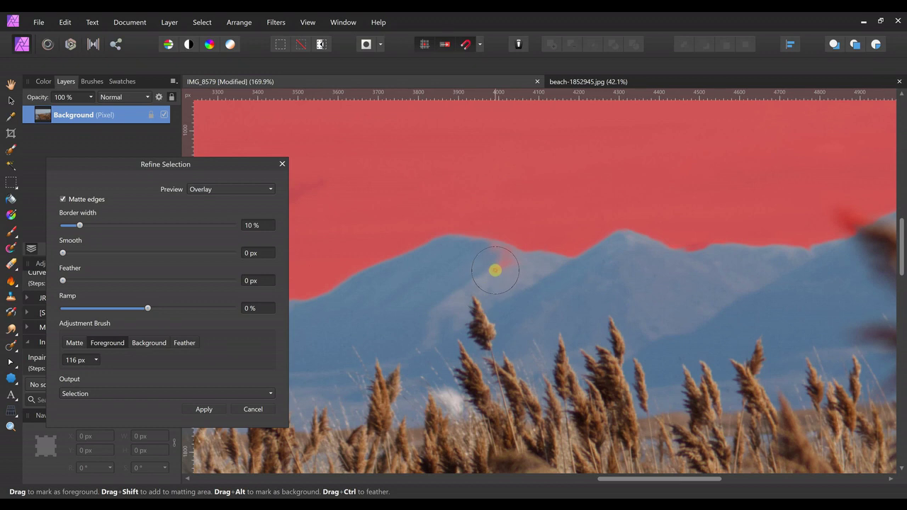
drag(495, 269, 498, 274)
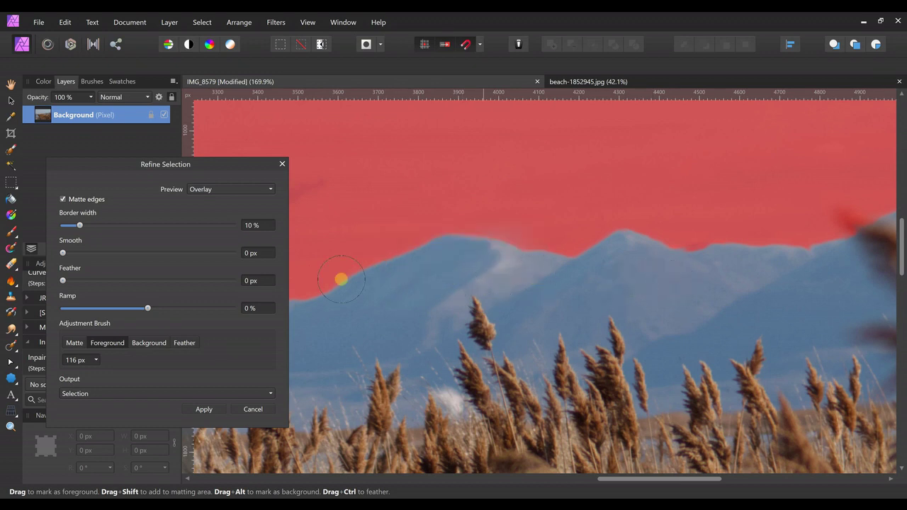
click(74, 343)
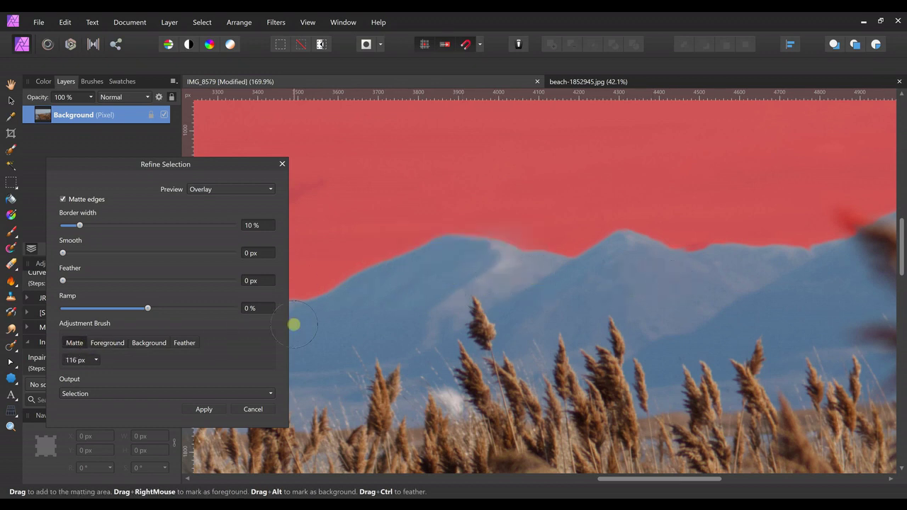
Matte the several reed tips poking above the skyline against the sky
scroll(294, 325, right, 5)
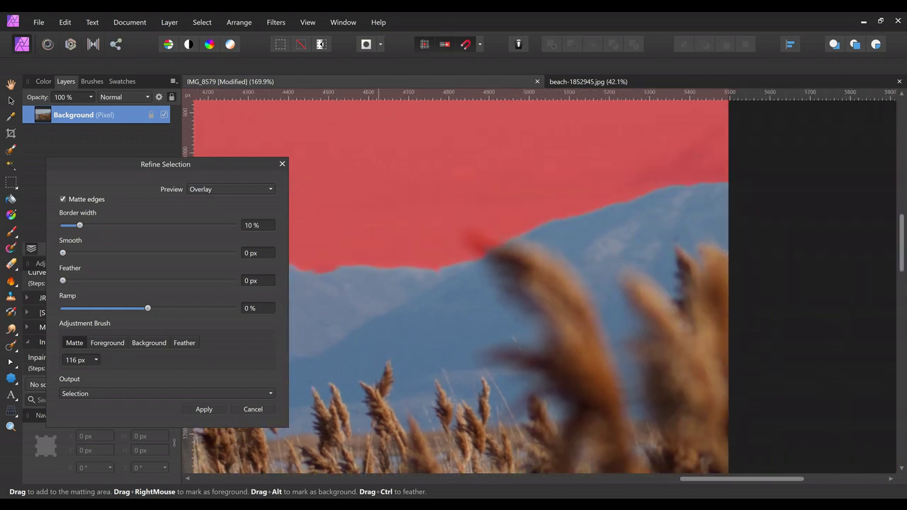
mouse_move(457, 252)
mouse_down()
mouse_move(474, 241)
mouse_move(506, 260)
mouse_up()
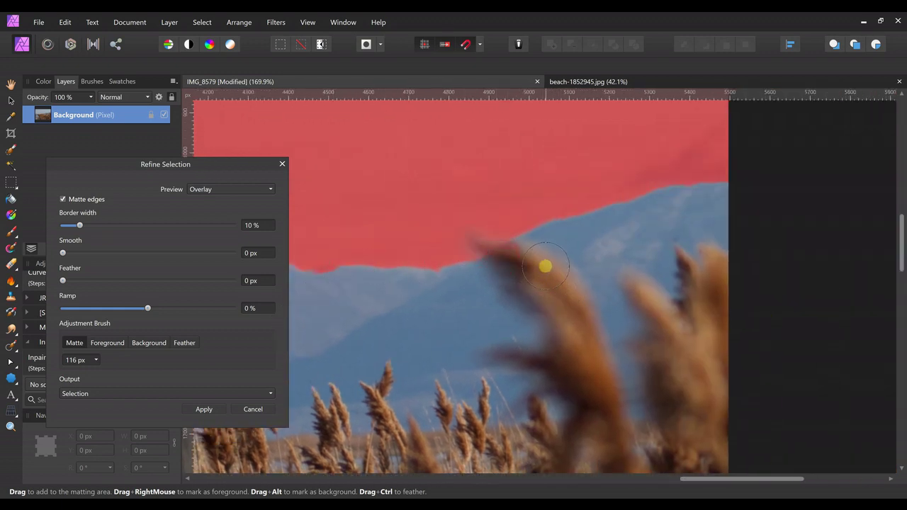
scroll(545, 266, left, 6)
scroll(545, 266, left, 4)
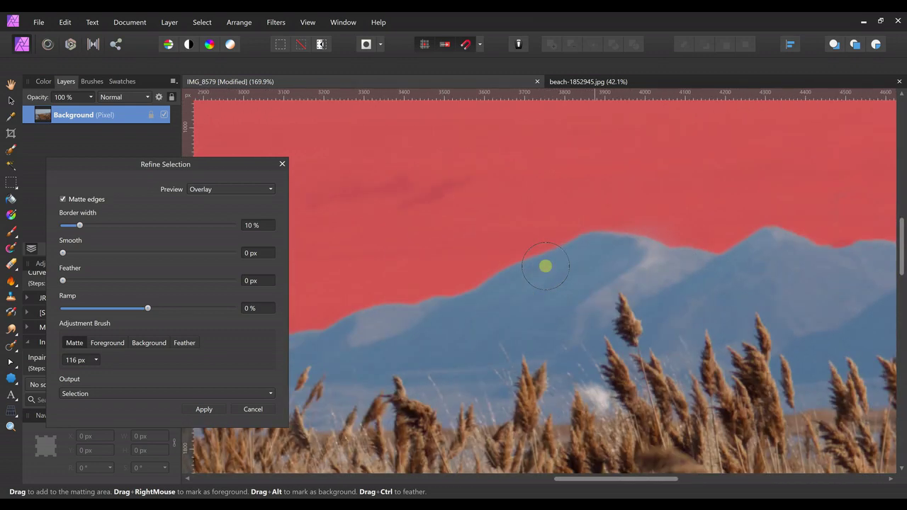
scroll(545, 266, left, 2)
scroll(545, 266, down, 1)
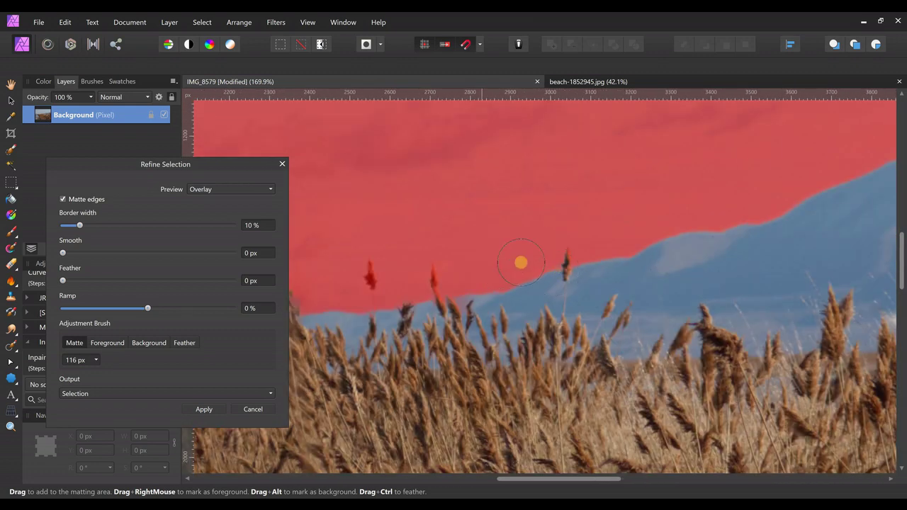
drag(559, 256, 562, 282)
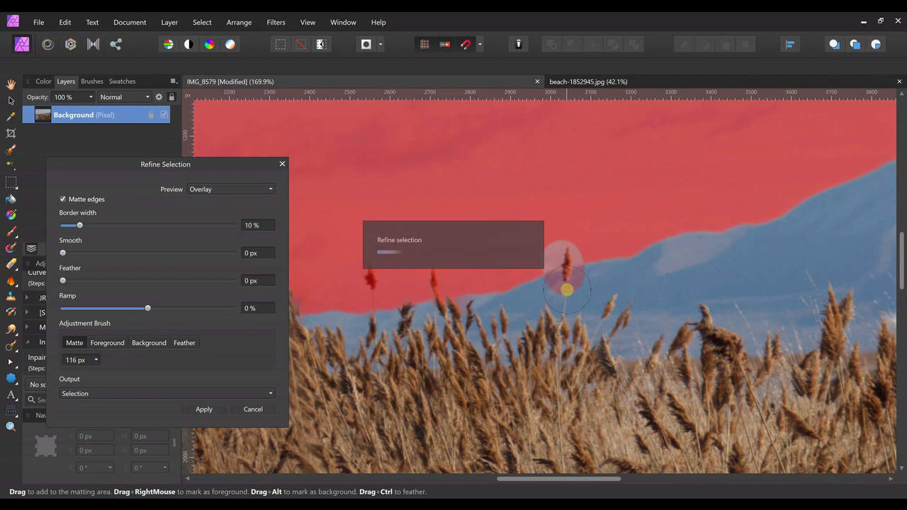
drag(442, 291, 446, 292)
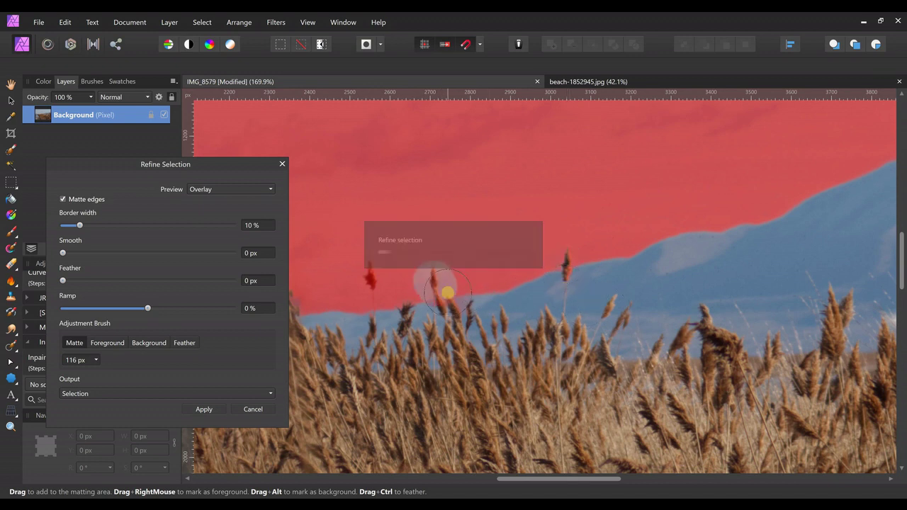
drag(386, 318, 387, 348)
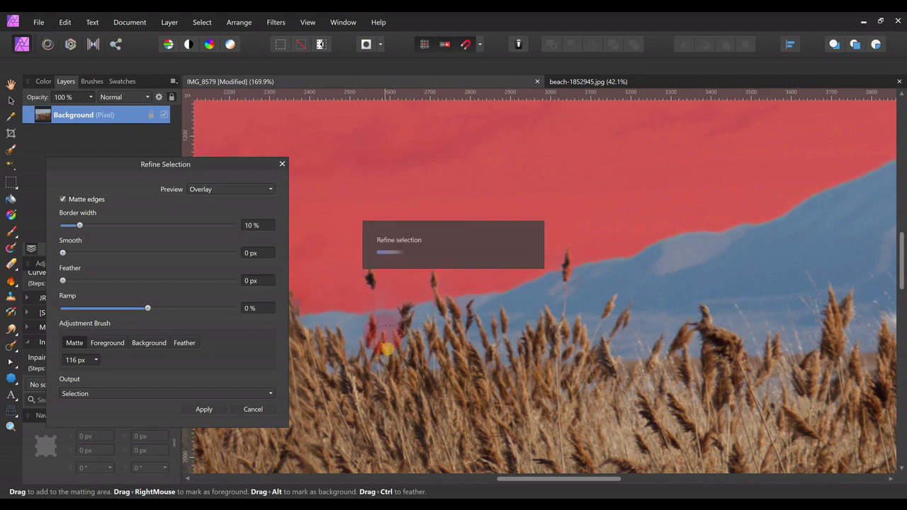
click(110, 342)
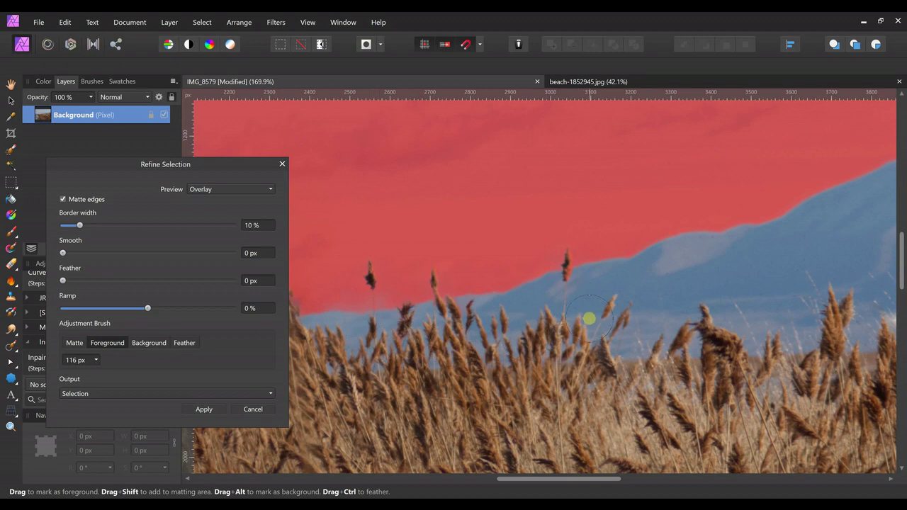
scroll(592, 316, left, 10)
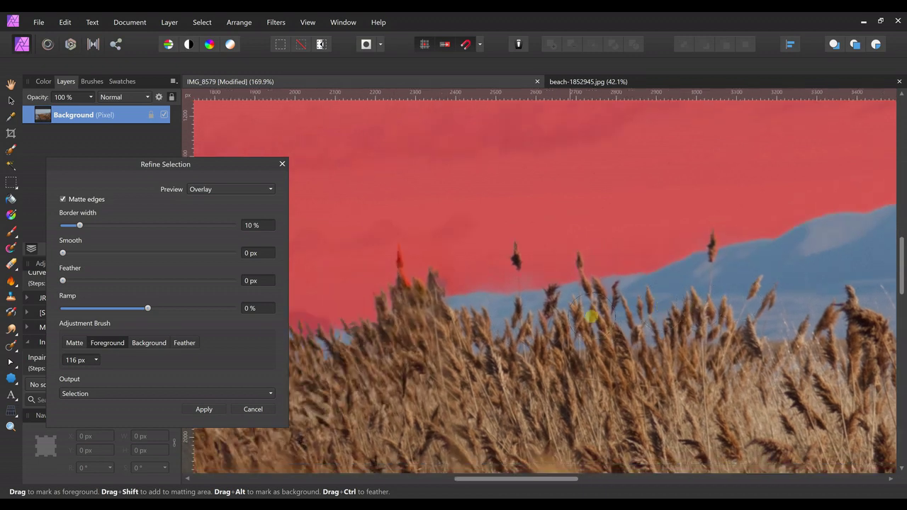
Matte a reed tip and the edge where the sky meets the left hills
click(74, 343)
click(594, 235)
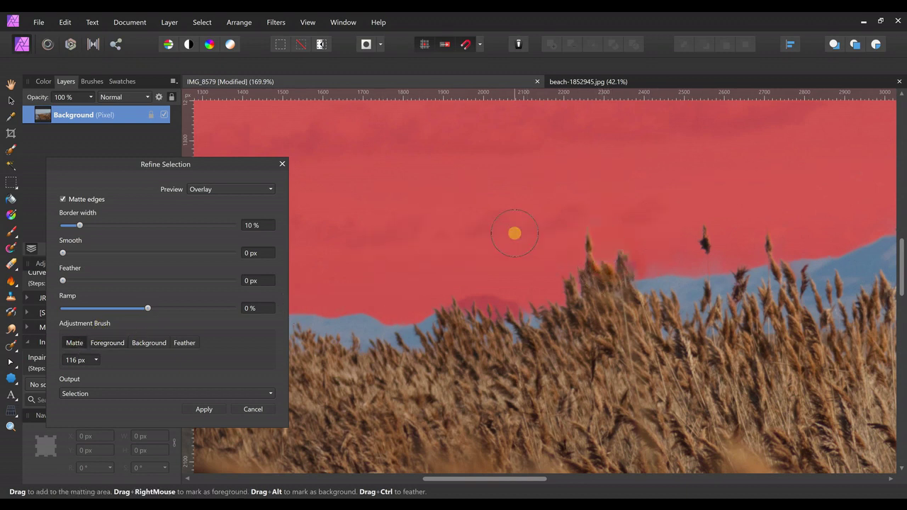
drag(458, 309, 522, 304)
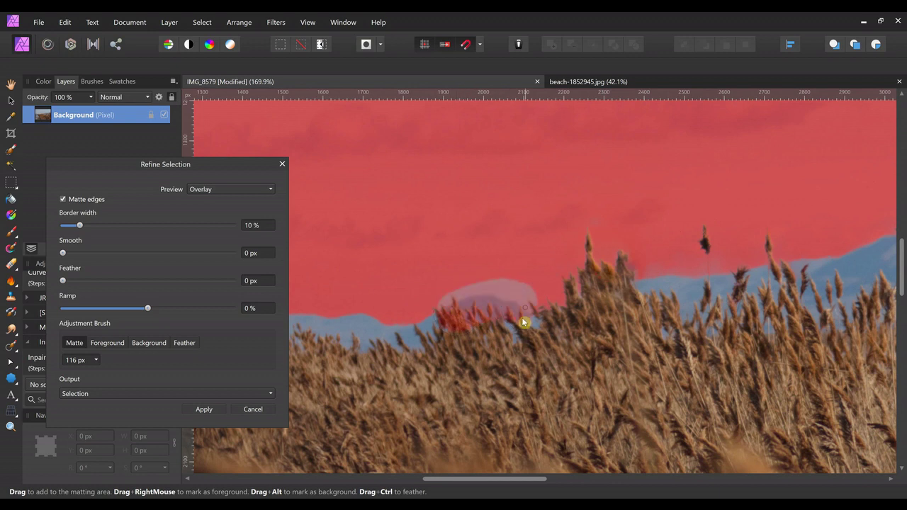
Mark the reeds as solid foreground, then return to the Matte brush
click(99, 343)
drag(486, 340, 488, 352)
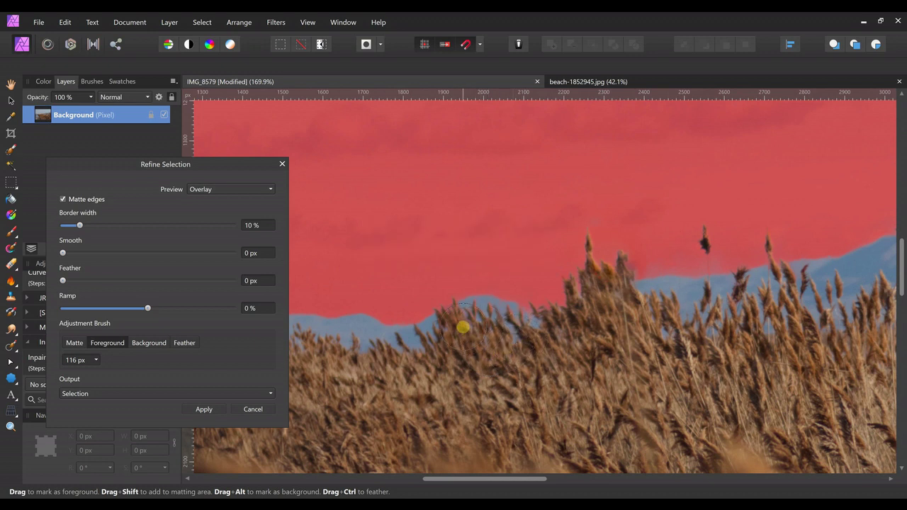
drag(470, 336, 472, 337)
click(77, 345)
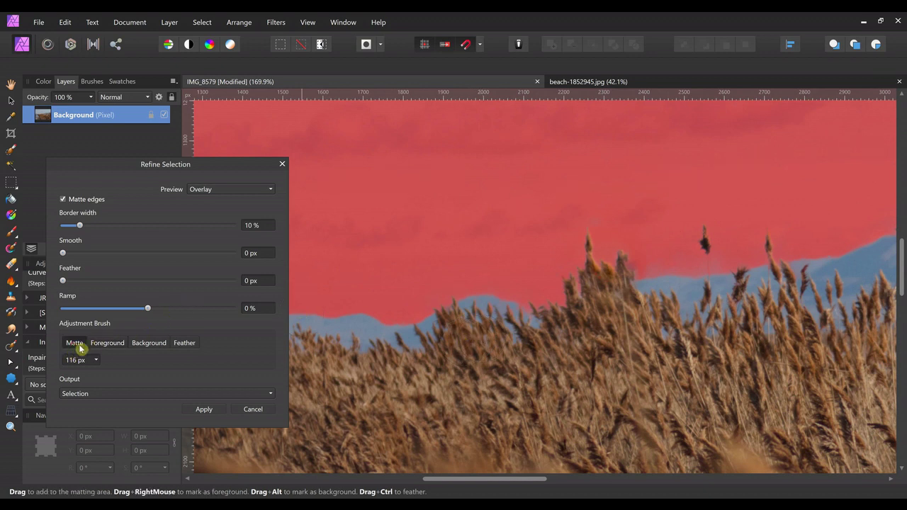
scroll(199, 347, left, 15)
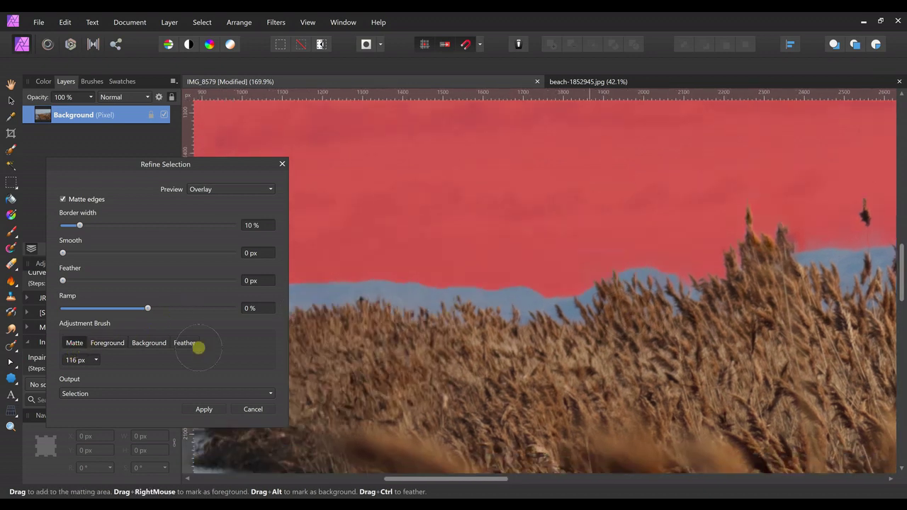
scroll(198, 347, left, 2)
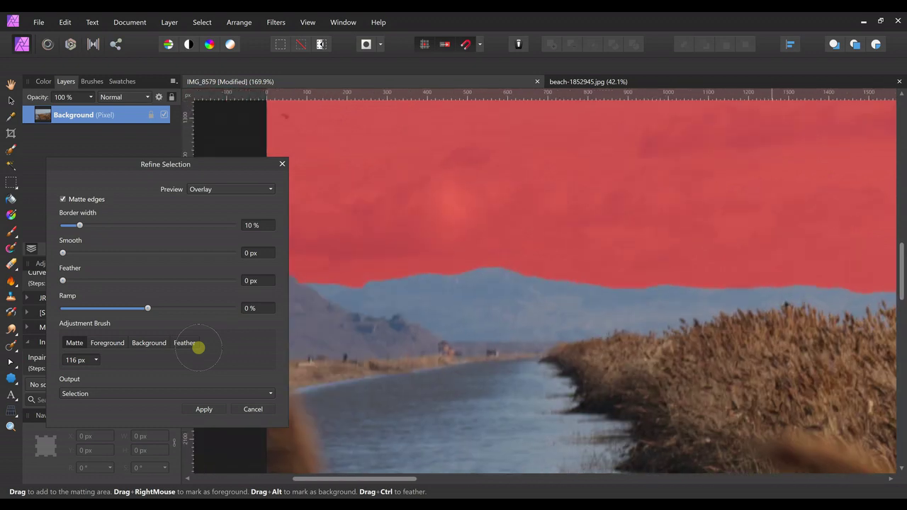
scroll(199, 347, left, 3)
scroll(199, 347, right, 8)
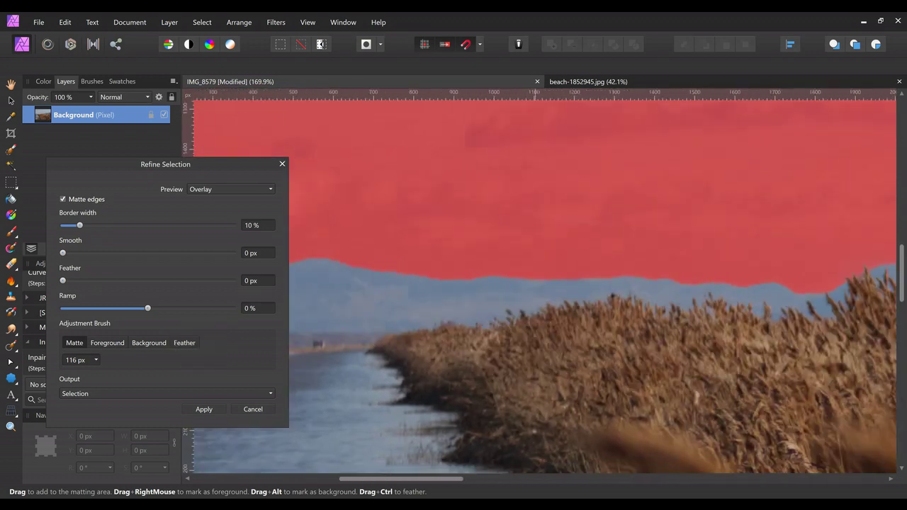
scroll(198, 347, right, 8)
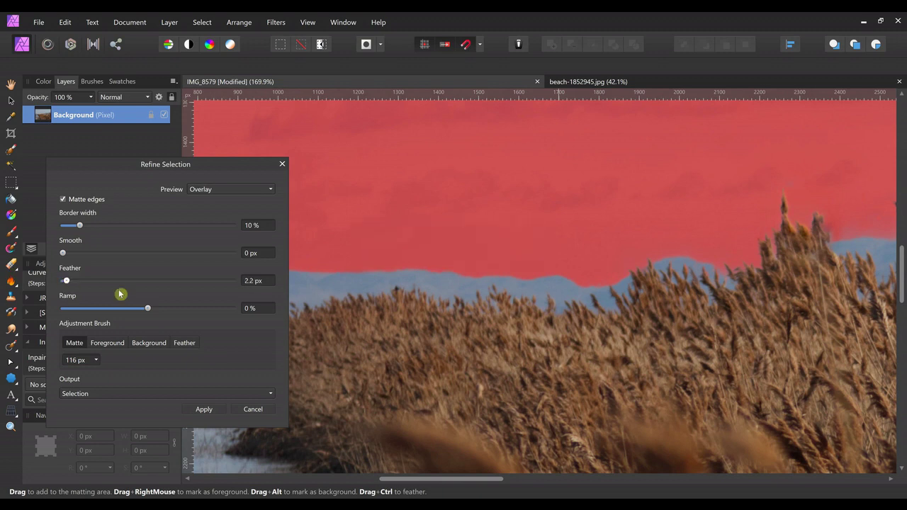
Set the feather to 1 px and apply the refinement as a new layer with mask
click(261, 282)
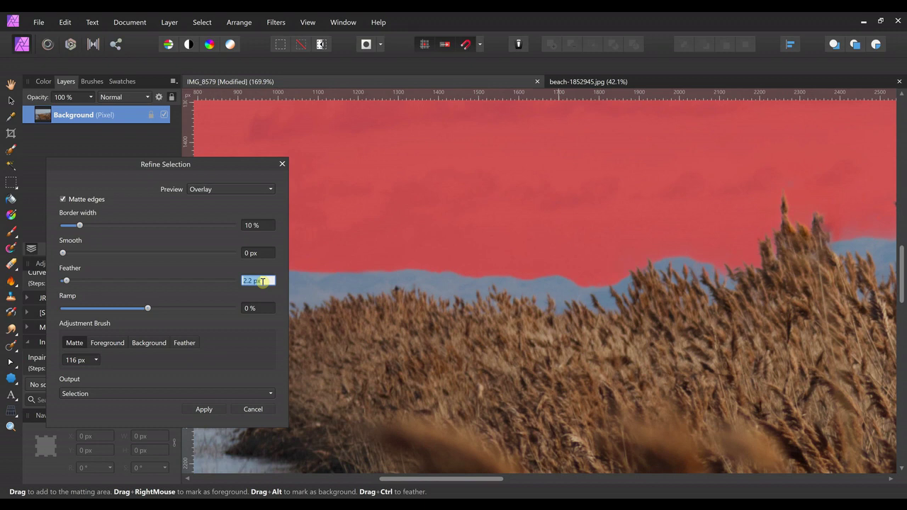
key(Return)
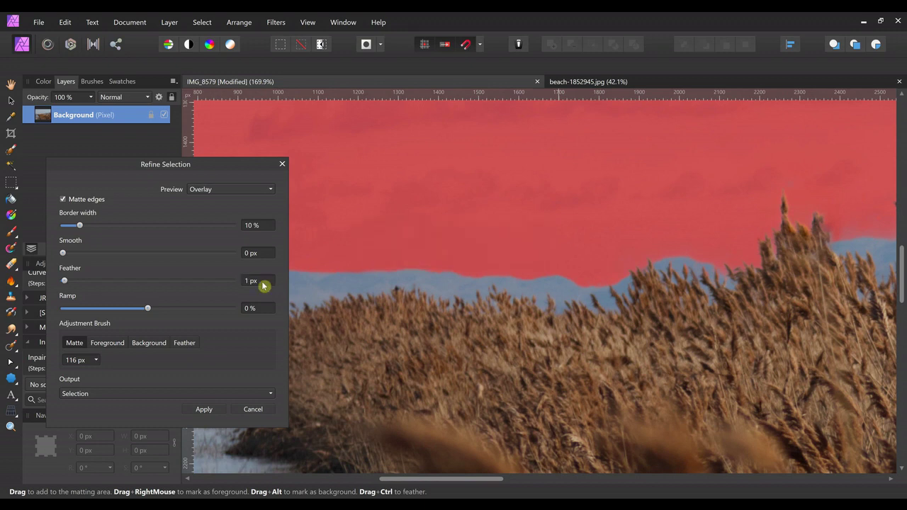
click(269, 396)
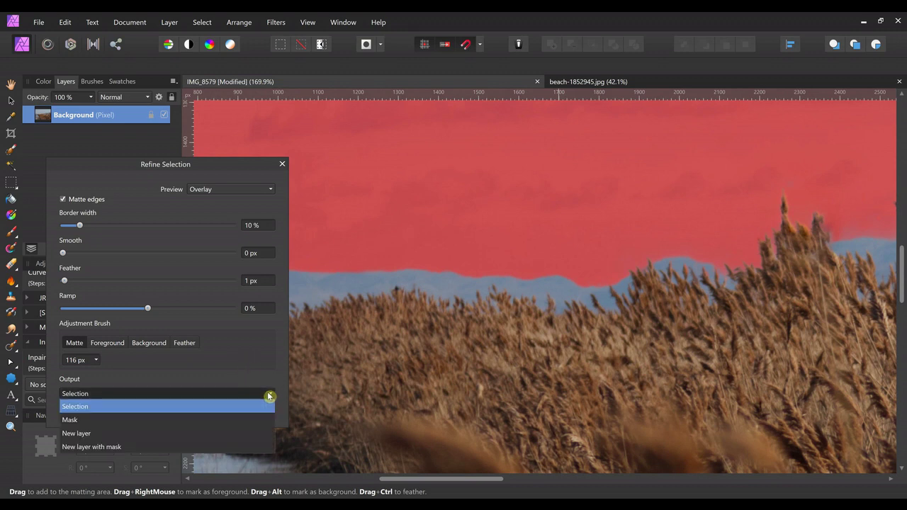
click(96, 448)
click(212, 408)
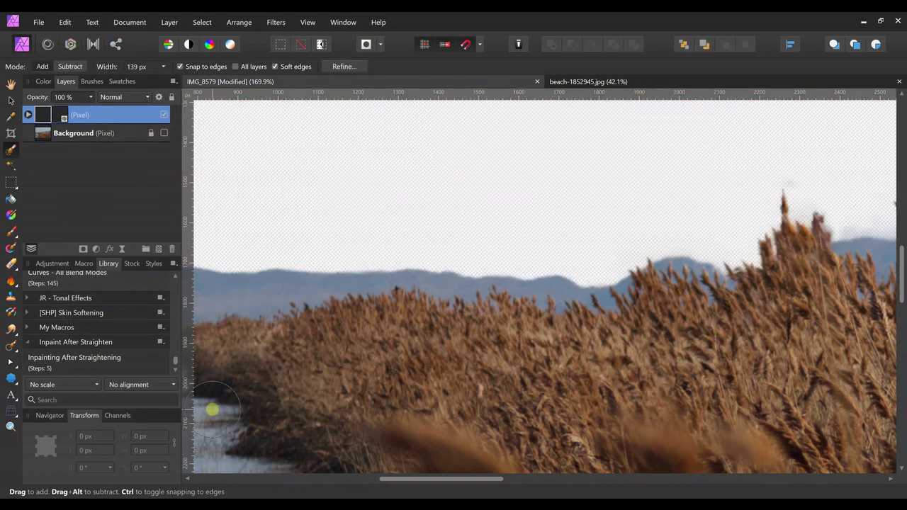
scroll(212, 409, down, 5)
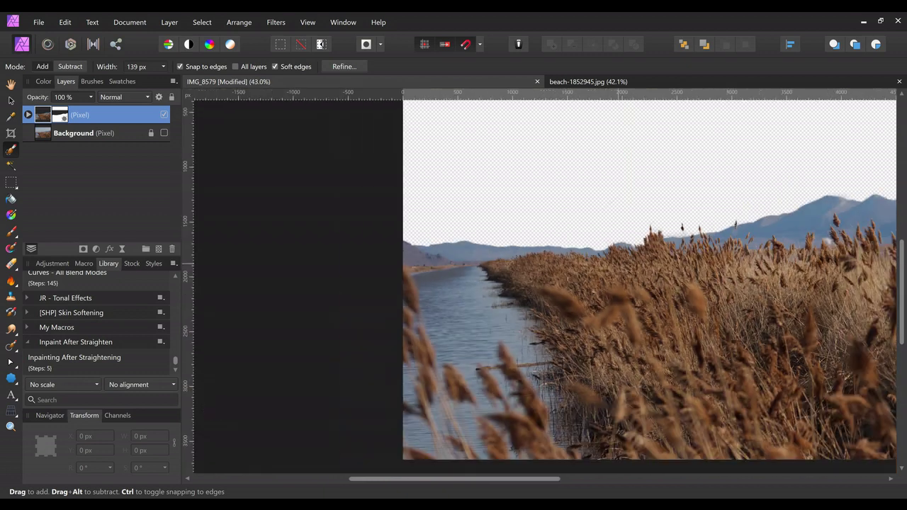
scroll(212, 410, right, 5)
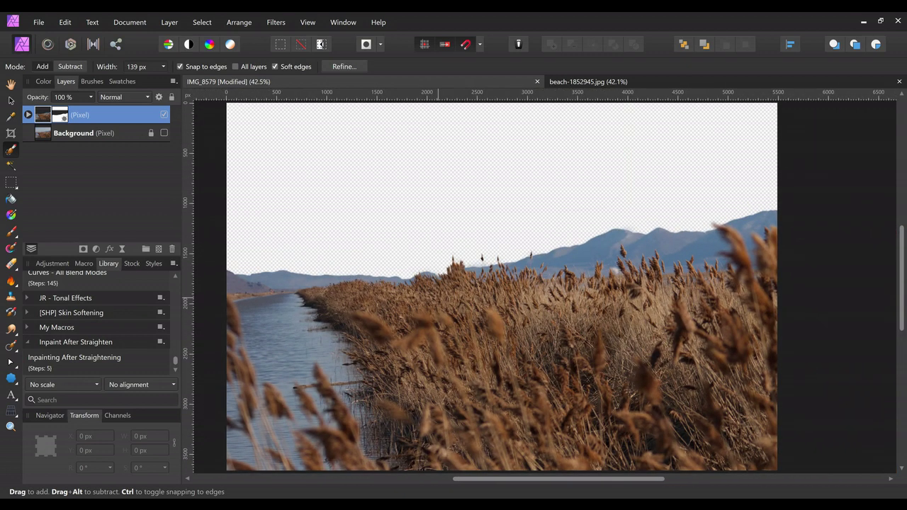
scroll(211, 409, left, 2)
scroll(212, 409, down, 1)
scroll(212, 409, up, 2)
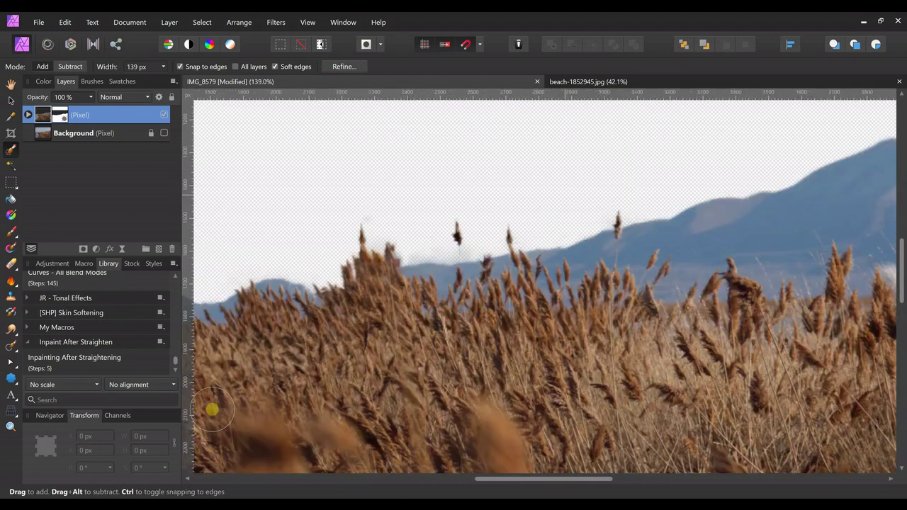
scroll(212, 409, down, 1)
scroll(212, 409, up, 1)
scroll(211, 410, down, 2)
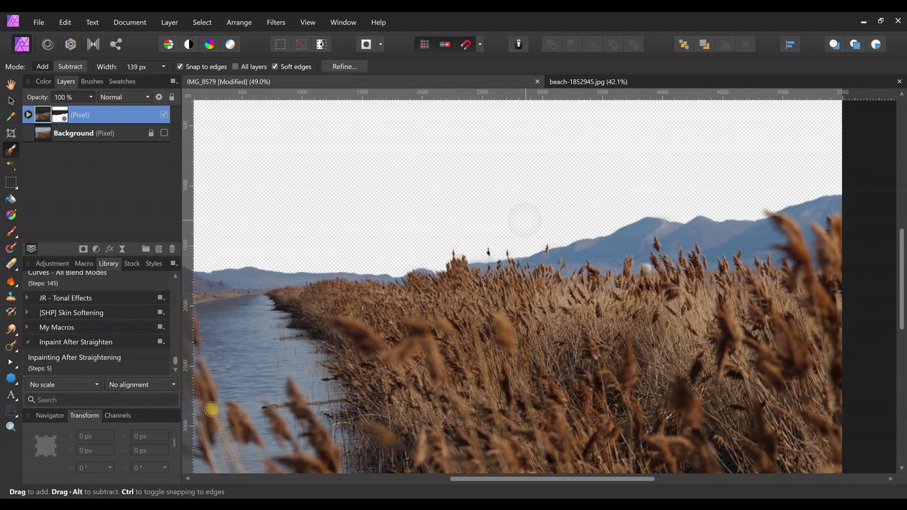
scroll(212, 410, left, 3)
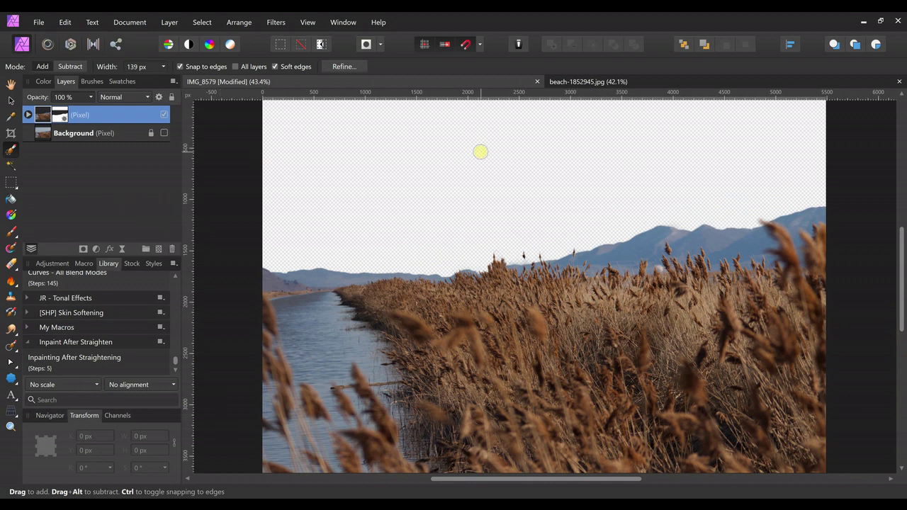
scroll(481, 152, down, 2)
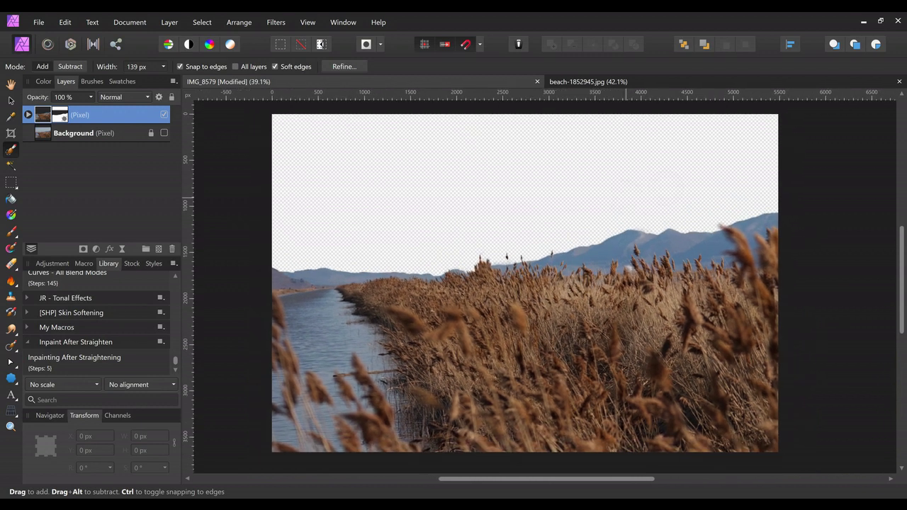
Paste the beach-1852945.jpg sky, stretch it over the canvas, place it under the reeds, raise it 87 px
click(662, 81)
key(ctrl+v)
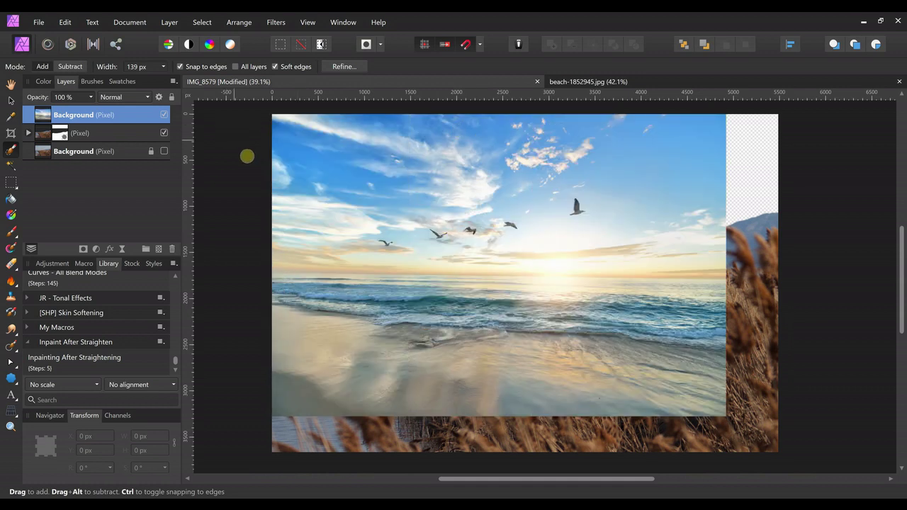
key(v)
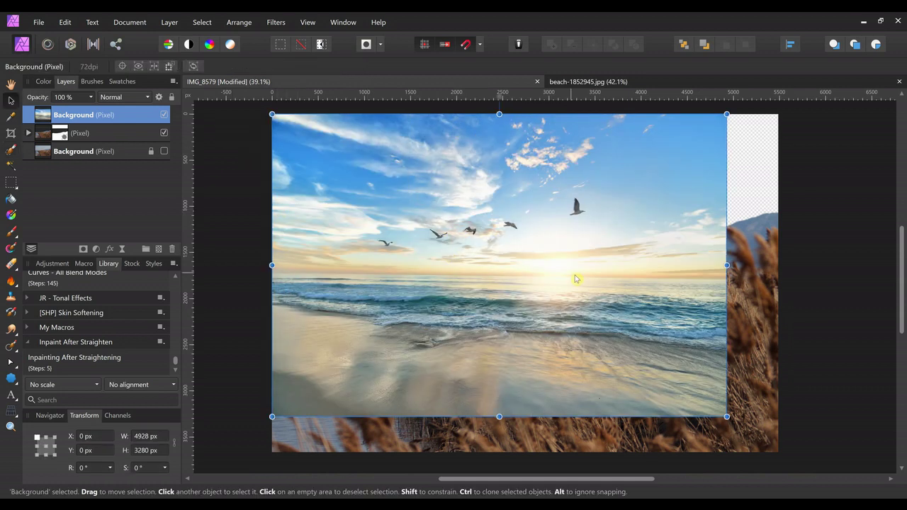
drag(727, 265, 778, 265)
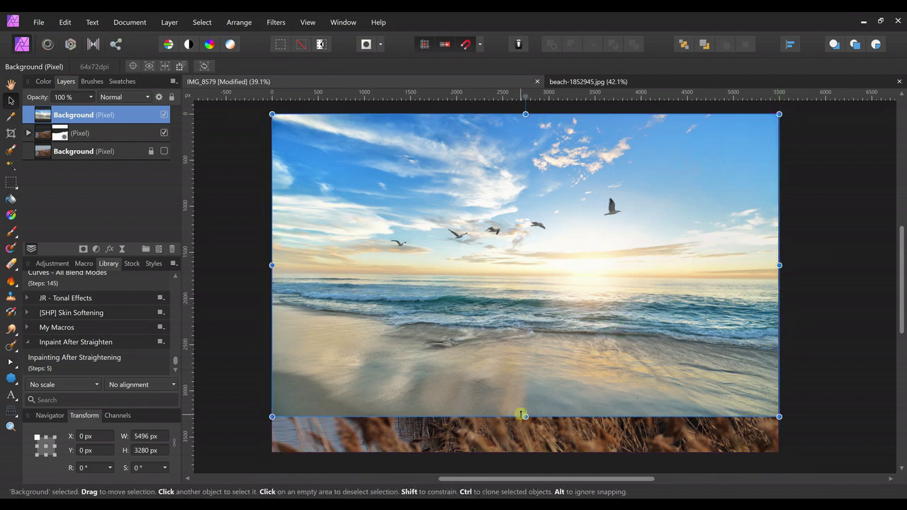
drag(524, 414, 525, 453)
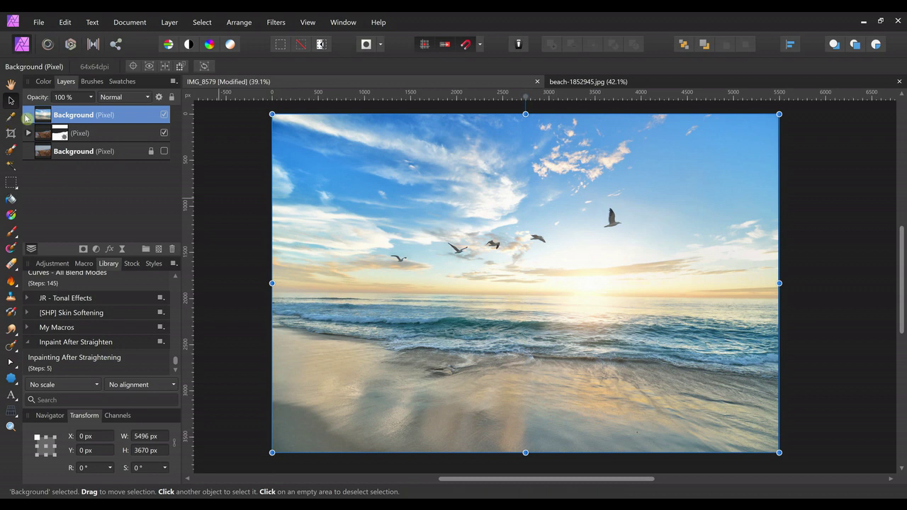
drag(44, 118, 46, 145)
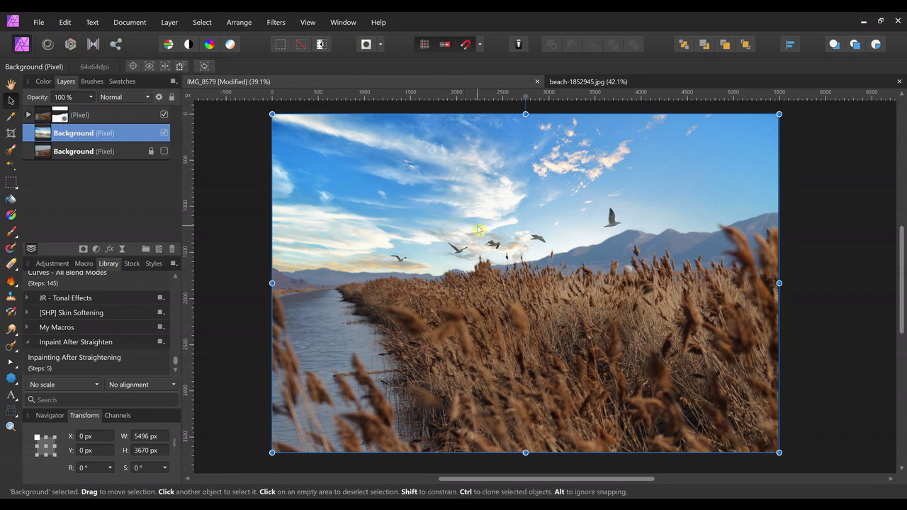
drag(482, 226, 482, 218)
click(826, 241)
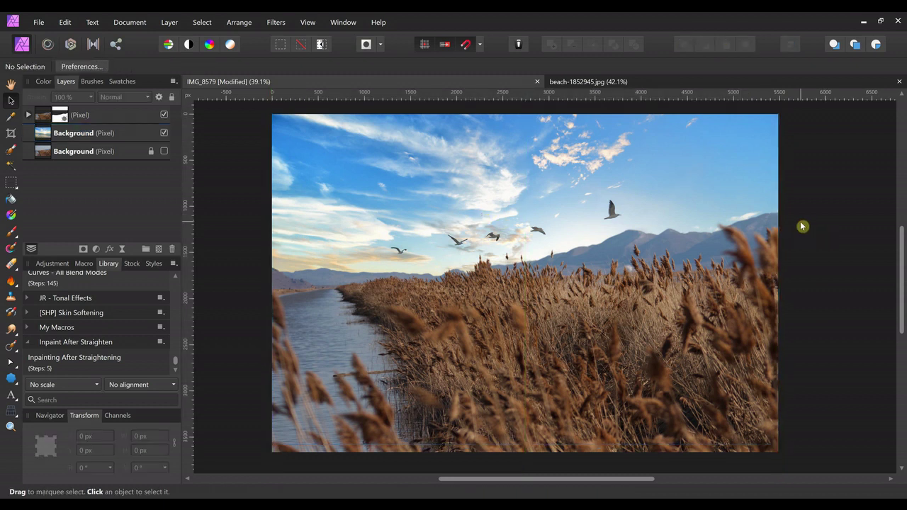
scroll(801, 226, up, 8)
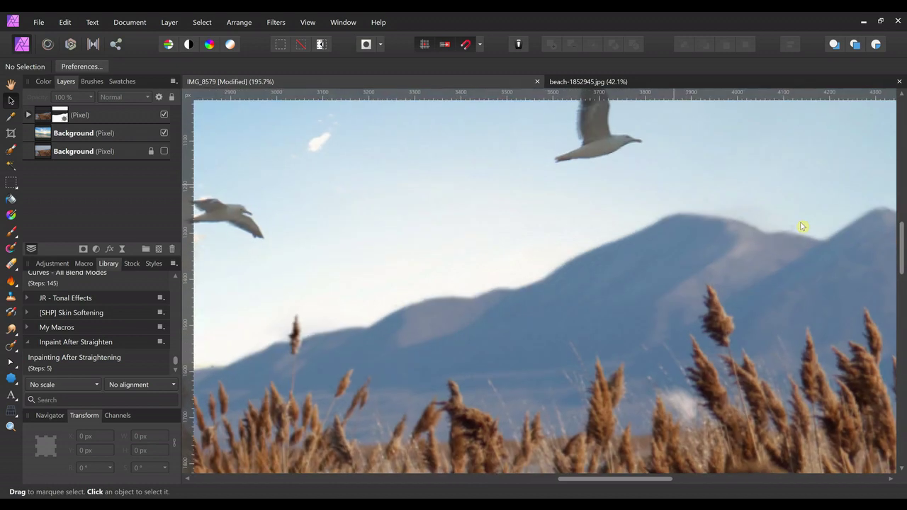
scroll(801, 226, left, 5)
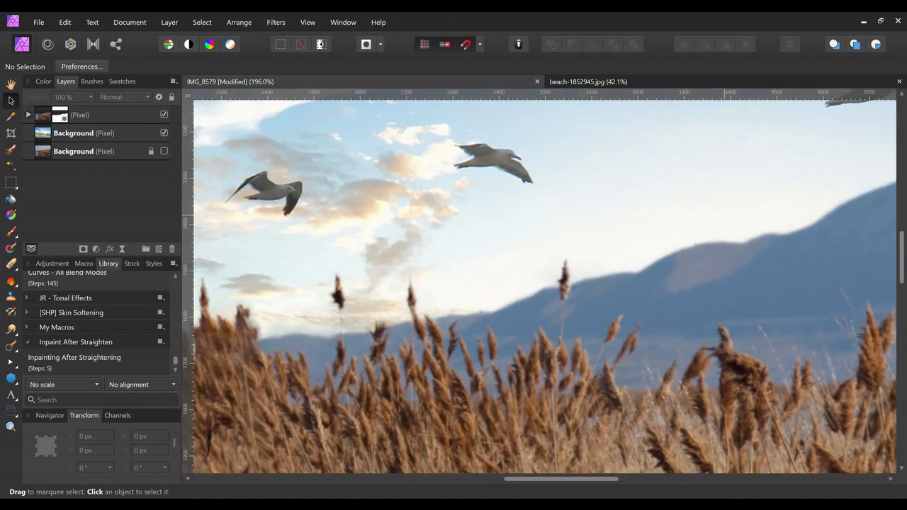
scroll(801, 226, left, 7)
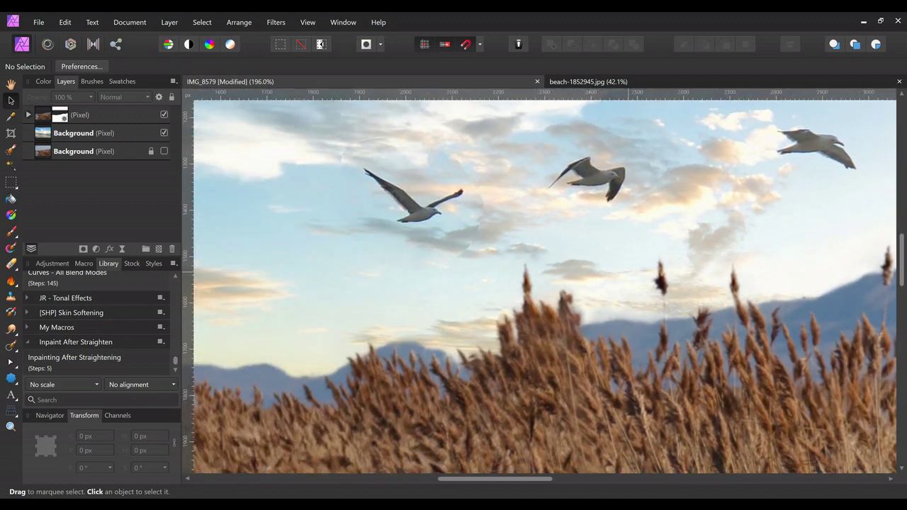
scroll(802, 226, left, 4)
scroll(801, 226, down, 2)
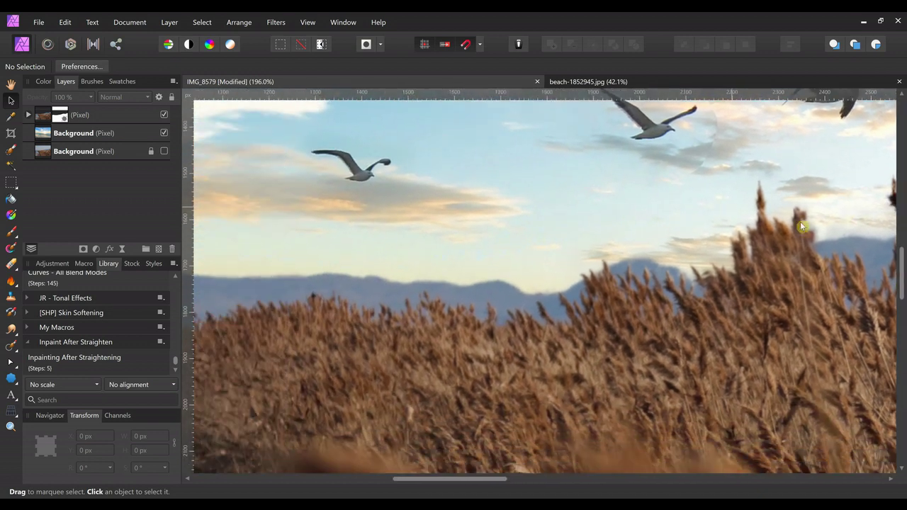
scroll(800, 221, left, 8)
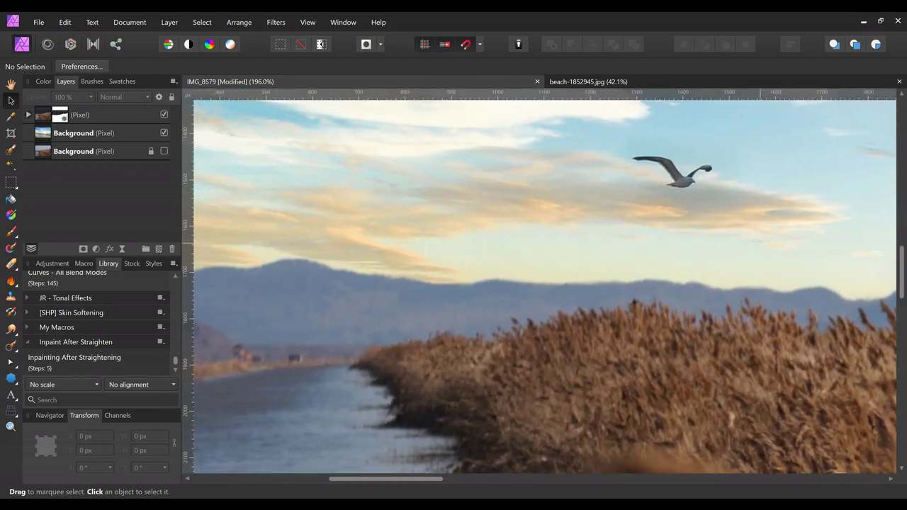
scroll(801, 226, down, 8)
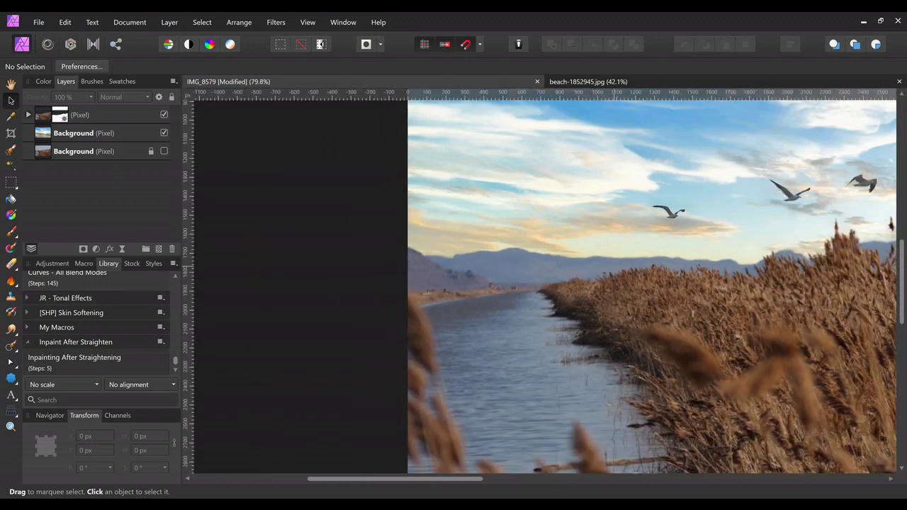
scroll(802, 226, down, 3)
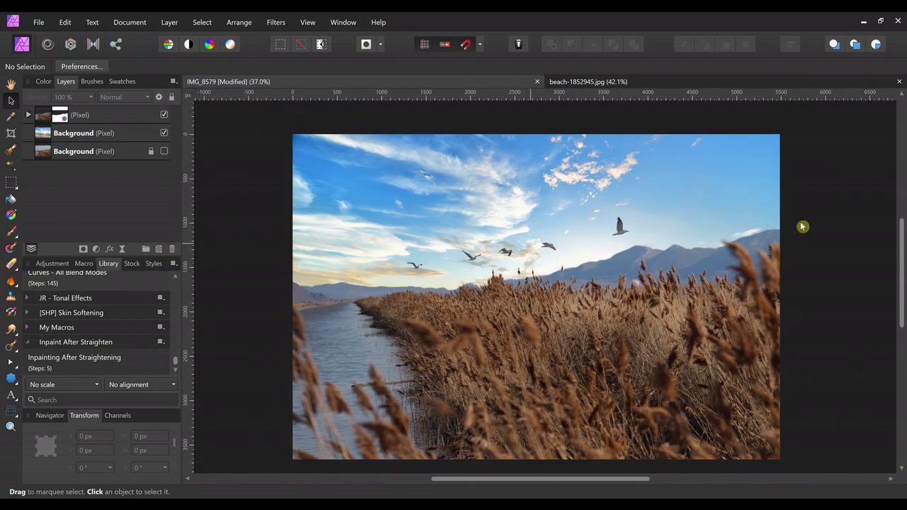
scroll(800, 221, right, 1)
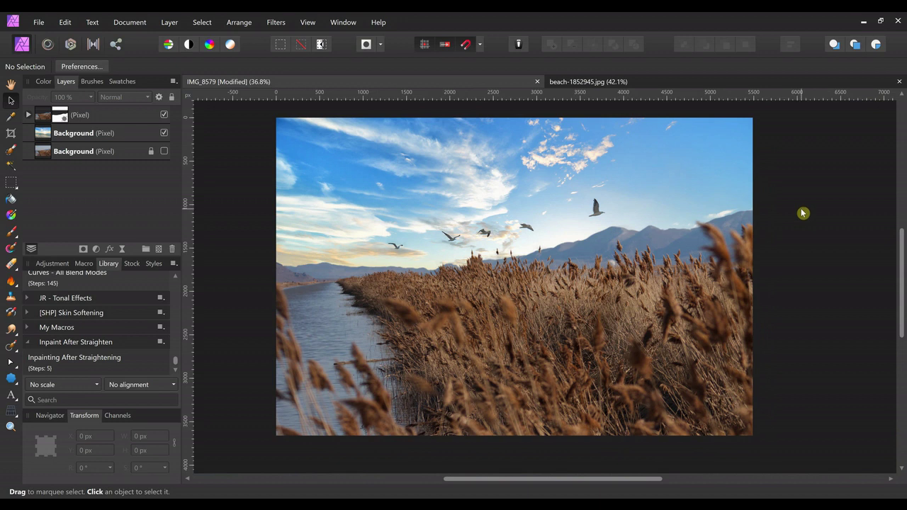
scroll(800, 213, up, 1)
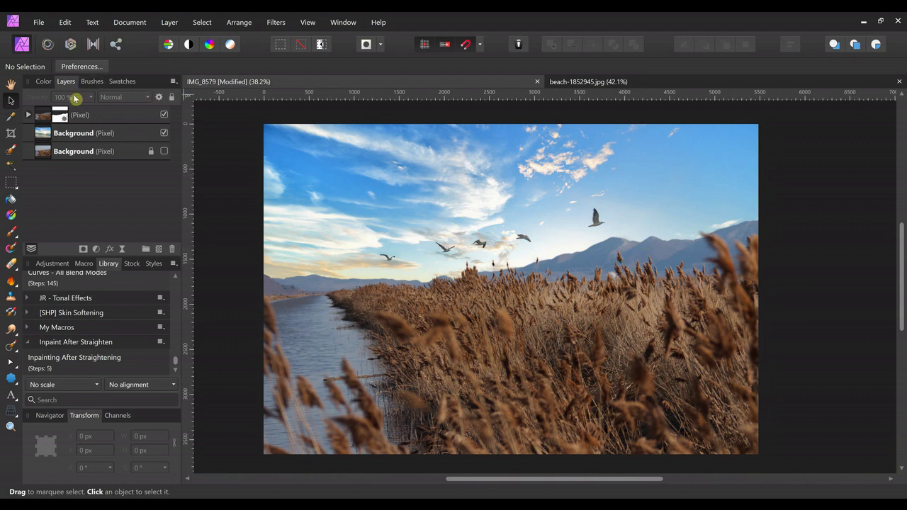
Add a Levels adjustment, raising Black Level to 25% and lowering White Level to 94%
click(95, 248)
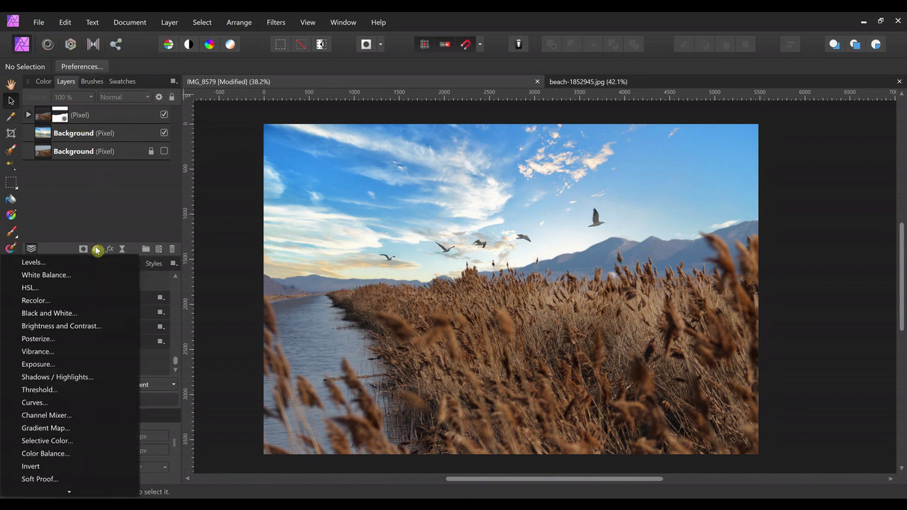
click(85, 262)
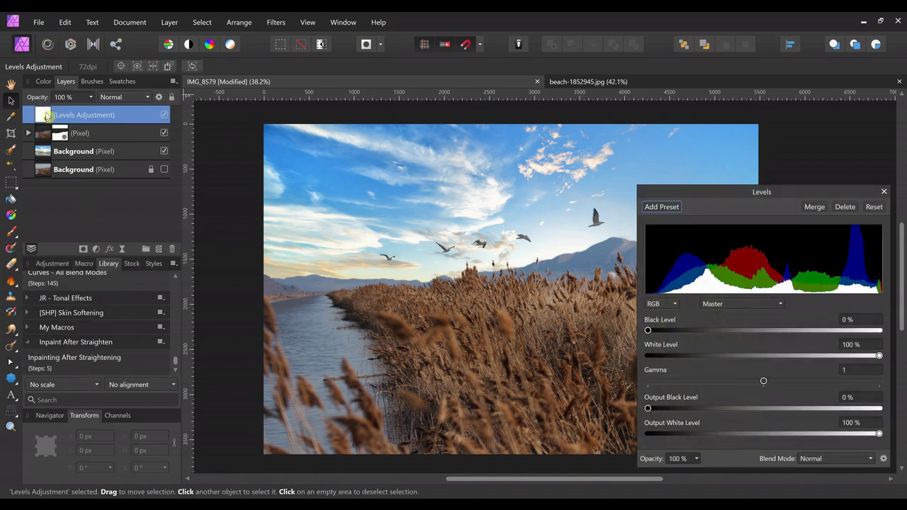
drag(723, 191, 101, 72)
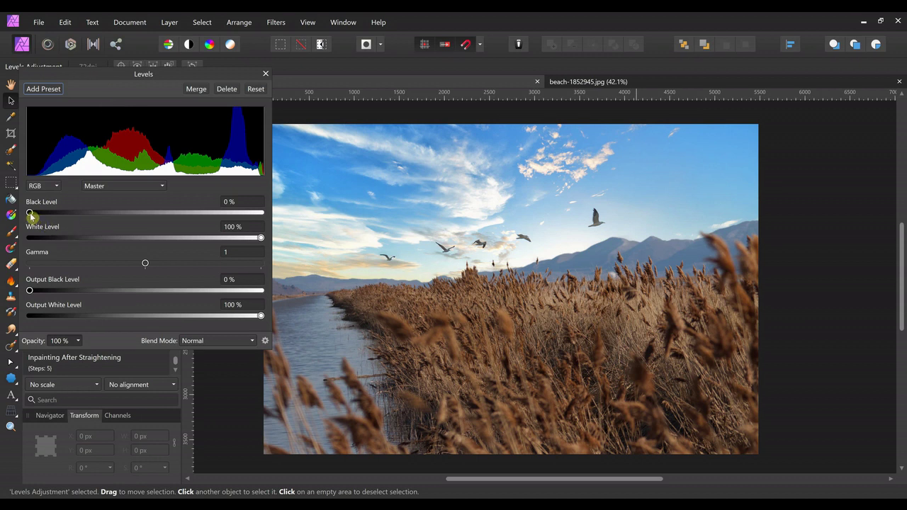
drag(31, 215, 79, 213)
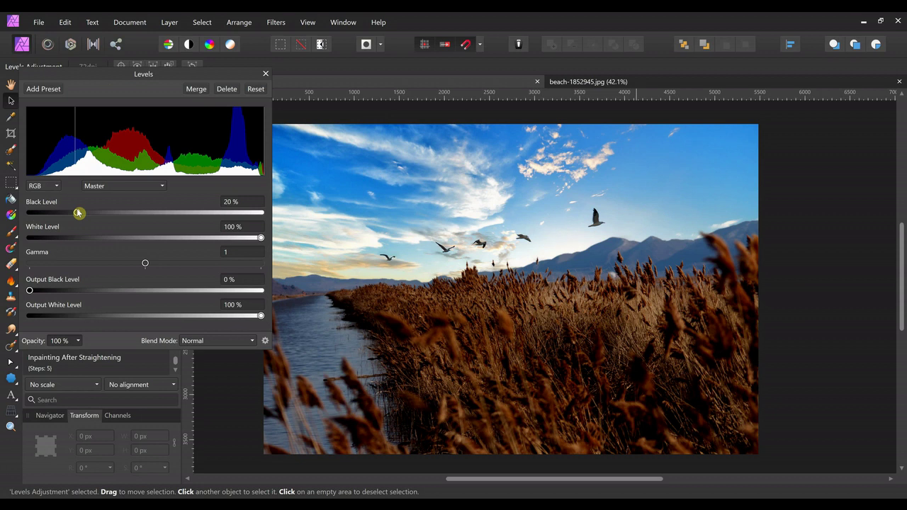
mouse_move(79, 212)
mouse_down()
mouse_move(99, 210)
mouse_move(88, 215)
mouse_up()
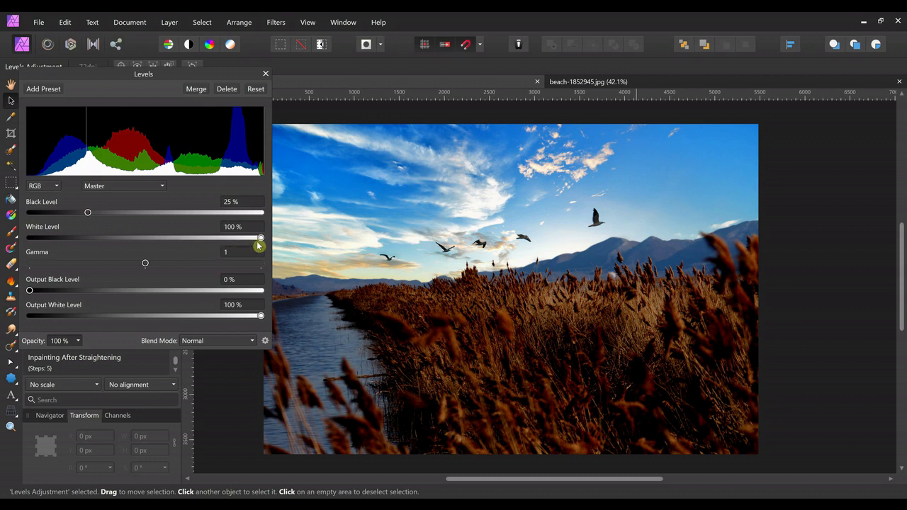
drag(261, 242, 249, 242)
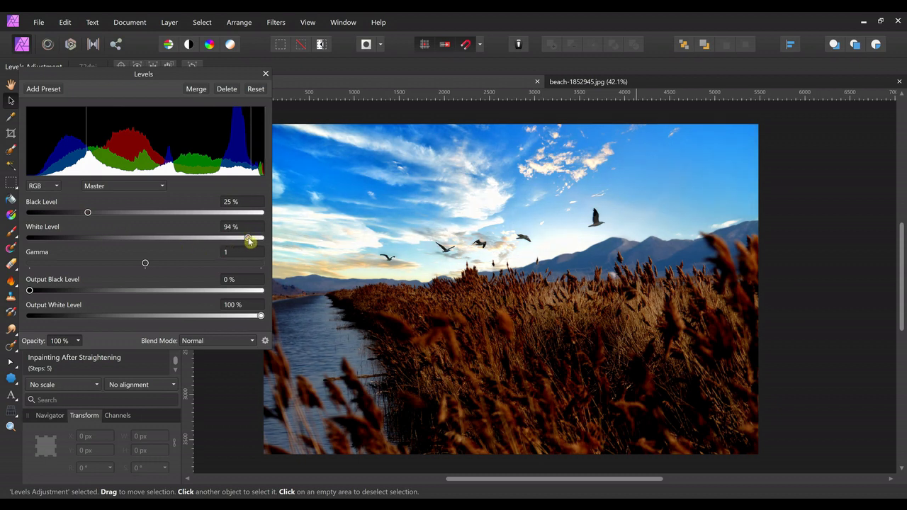
Close the Levels settings and pick the Paint Brush, enlarged to 243 px
click(266, 74)
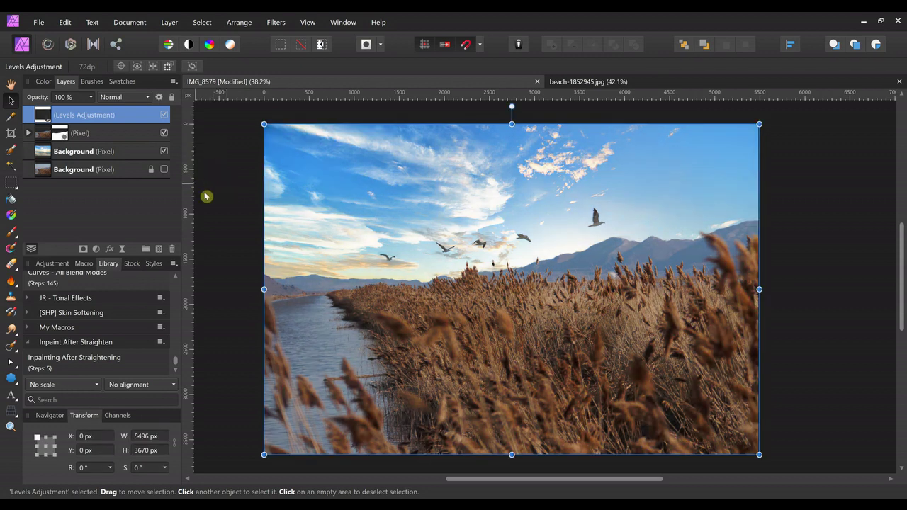
click(12, 232)
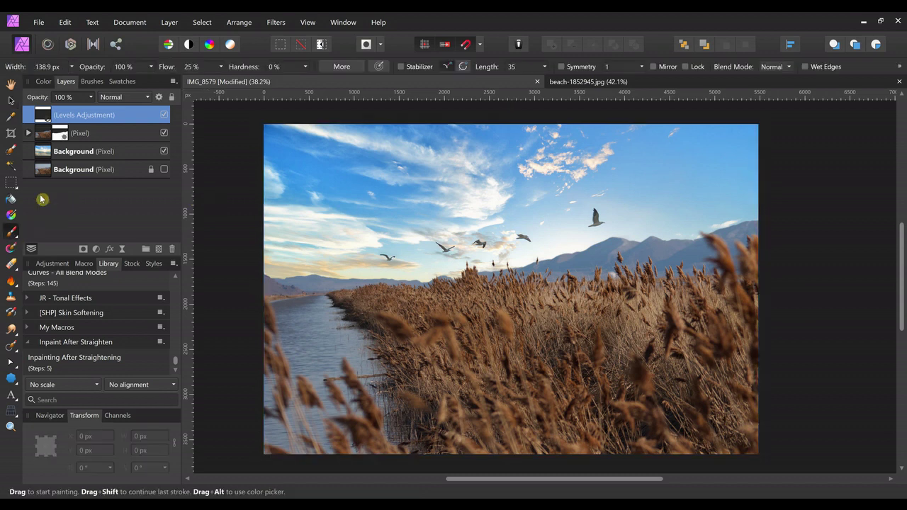
click(44, 83)
click(65, 82)
scroll(452, 296, up, 3)
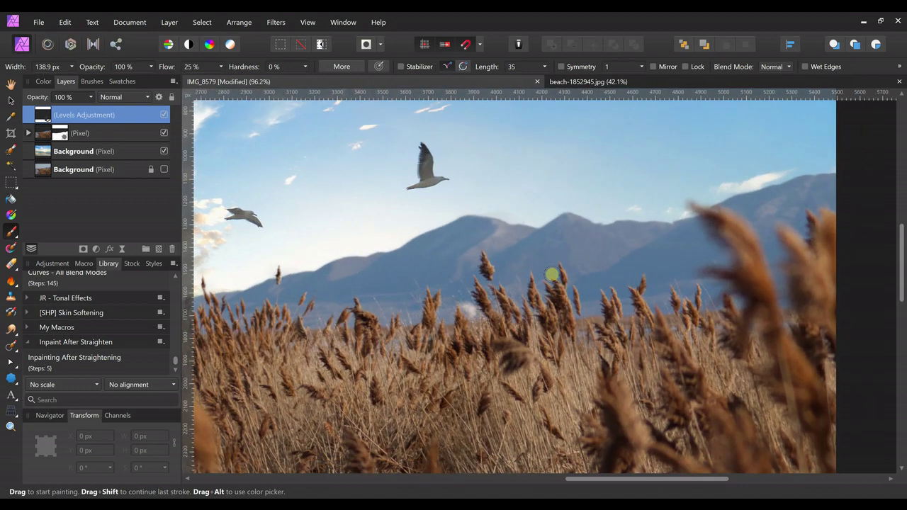
key(bracketright)
Paint the Levels mask over the mountains and reeds along the horizon
mouse_move(471, 226)
mouse_down()
mouse_move(397, 262)
mouse_move(460, 237)
mouse_move(447, 276)
mouse_move(452, 294)
mouse_move(497, 238)
mouse_move(536, 247)
mouse_move(545, 263)
mouse_move(577, 234)
mouse_move(602, 244)
mouse_move(634, 241)
mouse_move(598, 230)
mouse_move(659, 255)
mouse_move(603, 283)
mouse_move(588, 305)
mouse_move(632, 277)
mouse_move(659, 290)
mouse_move(687, 245)
mouse_move(707, 253)
mouse_move(689, 287)
mouse_move(717, 270)
mouse_up()
scroll(717, 271, right, 1)
scroll(552, 273, right, 5)
scroll(552, 274, up, 1)
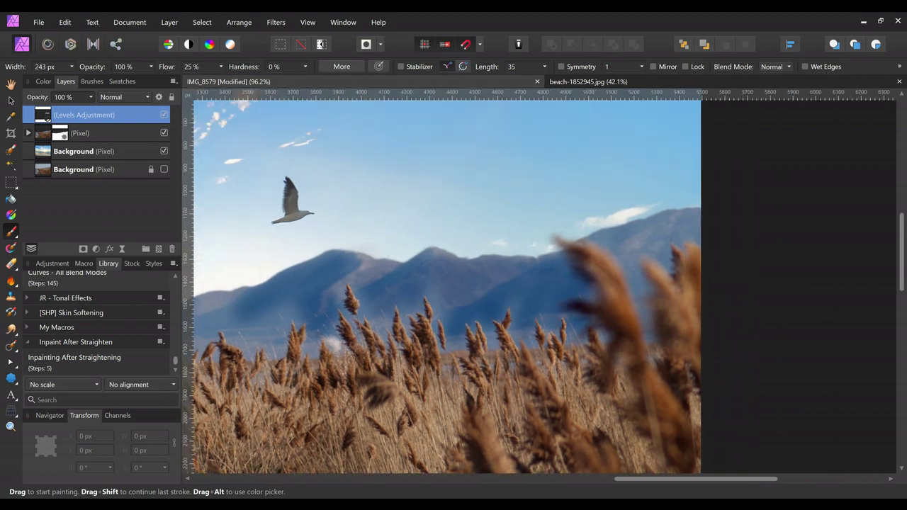
mouse_move(669, 240)
mouse_down()
mouse_move(623, 278)
mouse_move(633, 331)
mouse_up()
scroll(633, 330, left, 1)
scroll(552, 273, left, 10)
scroll(552, 274, down, 2)
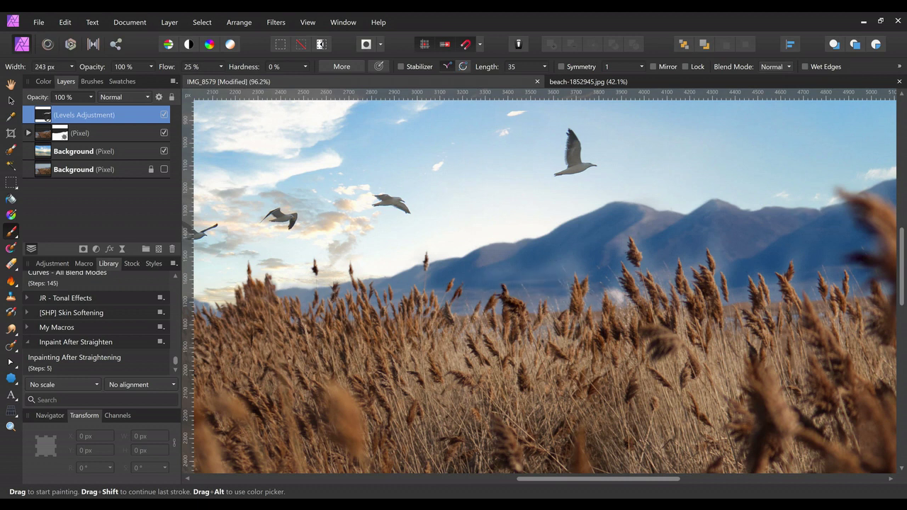
scroll(552, 273, left, 6)
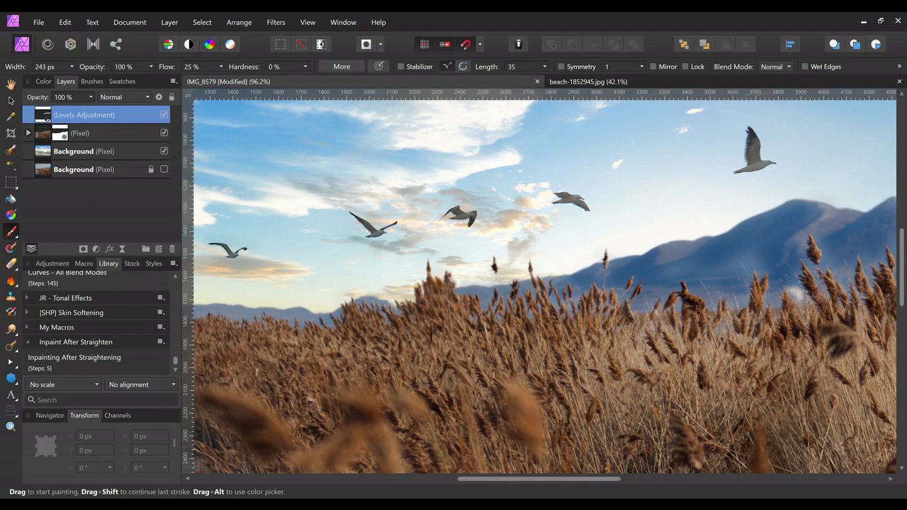
scroll(552, 274, left, 2)
scroll(552, 273, left, 2)
scroll(552, 274, up, 2)
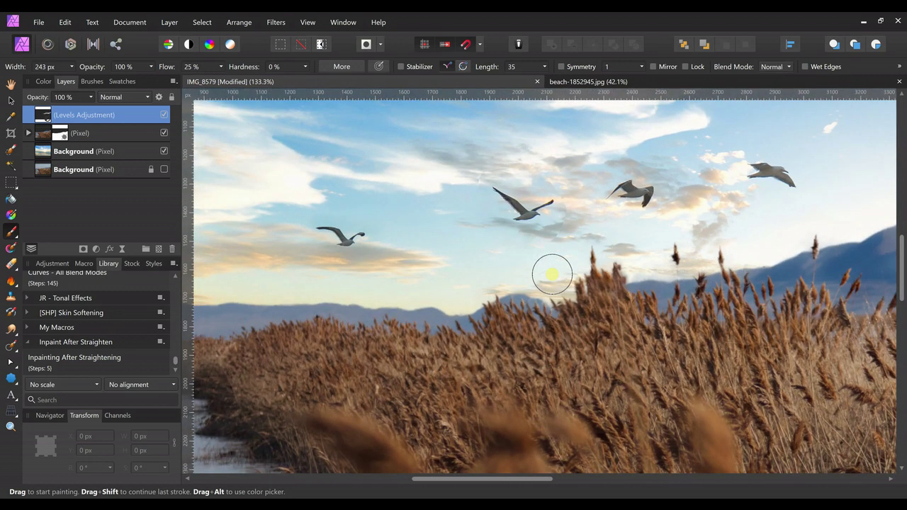
scroll(552, 273, up, 1)
Shrink the brush, work across the left side, and toggle the Levels layer to compare
key(bracketleft)
key(bracketleft)
key(bracketleft)
key(bracketleft)
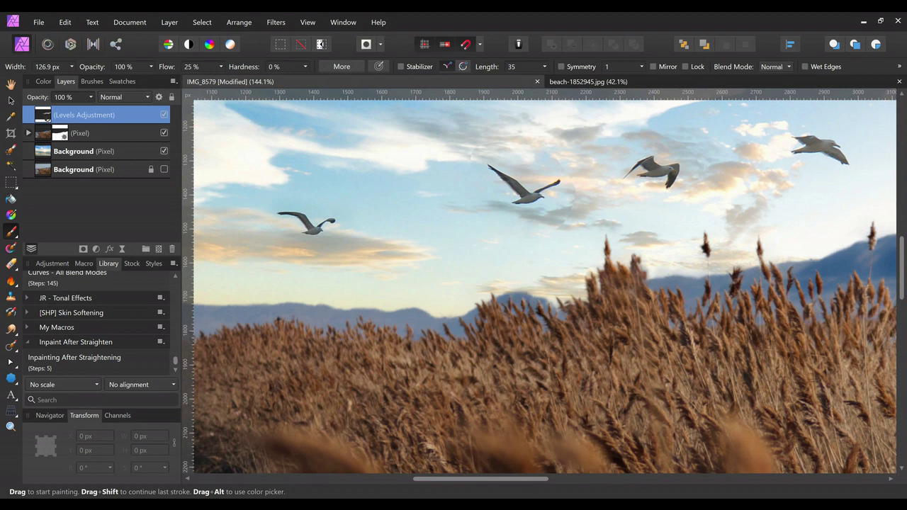
scroll(530, 296, left, 2)
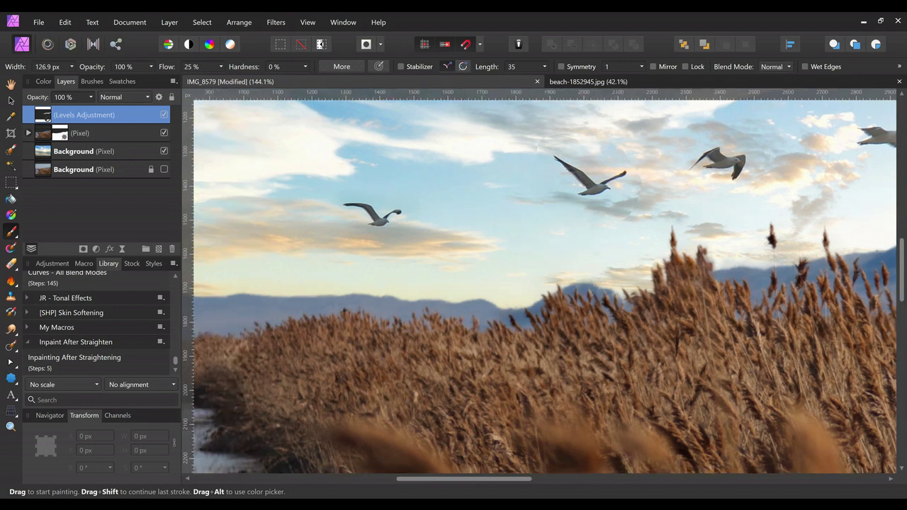
scroll(528, 293, left, 3)
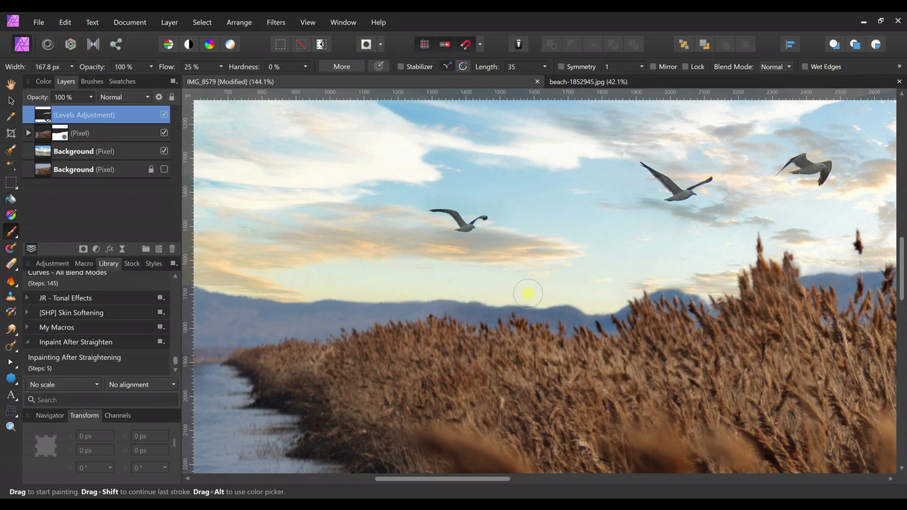
scroll(528, 293, left, 5)
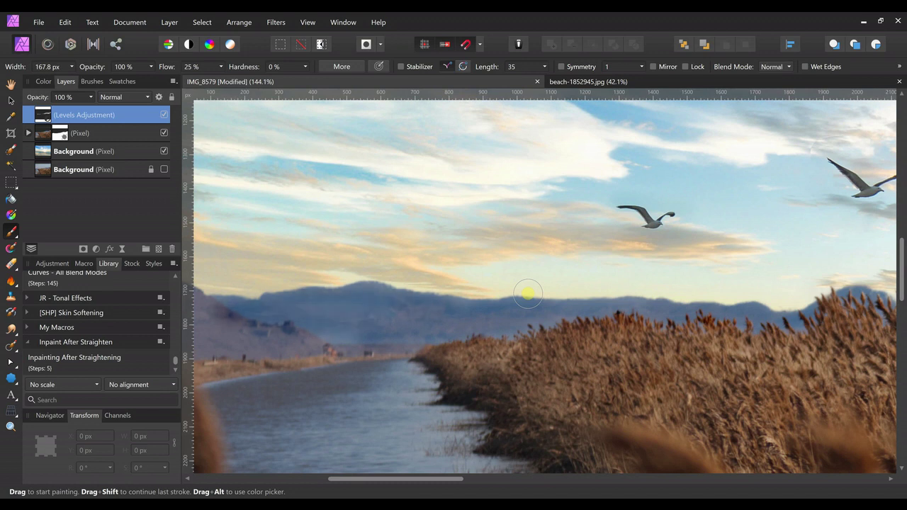
scroll(528, 292, left, 4)
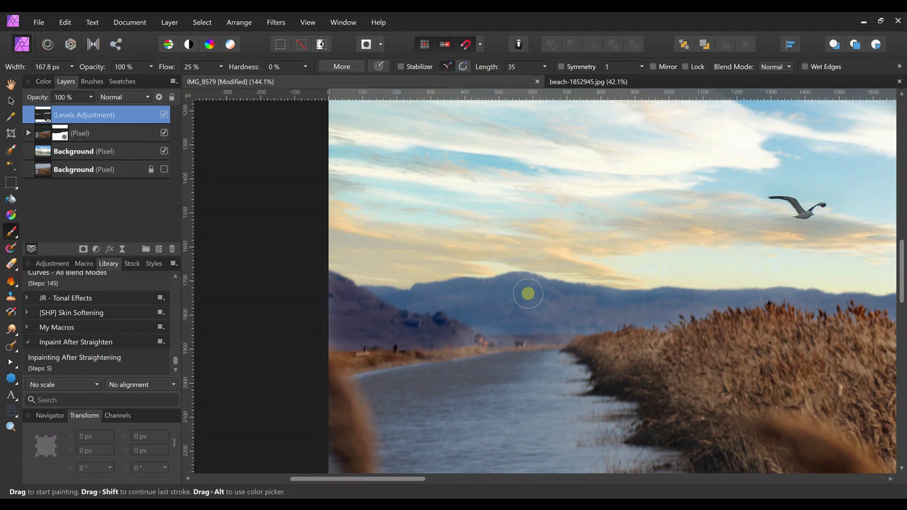
scroll(528, 293, down, 5)
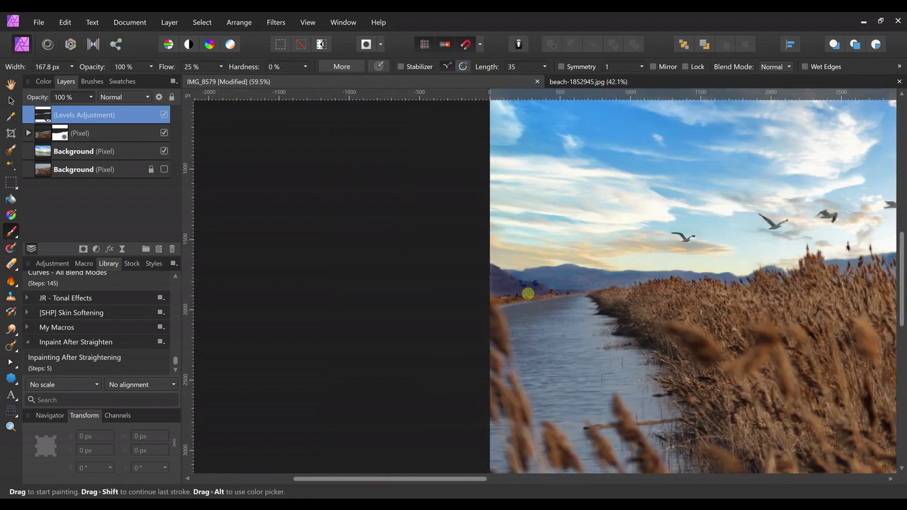
scroll(528, 293, down, 3)
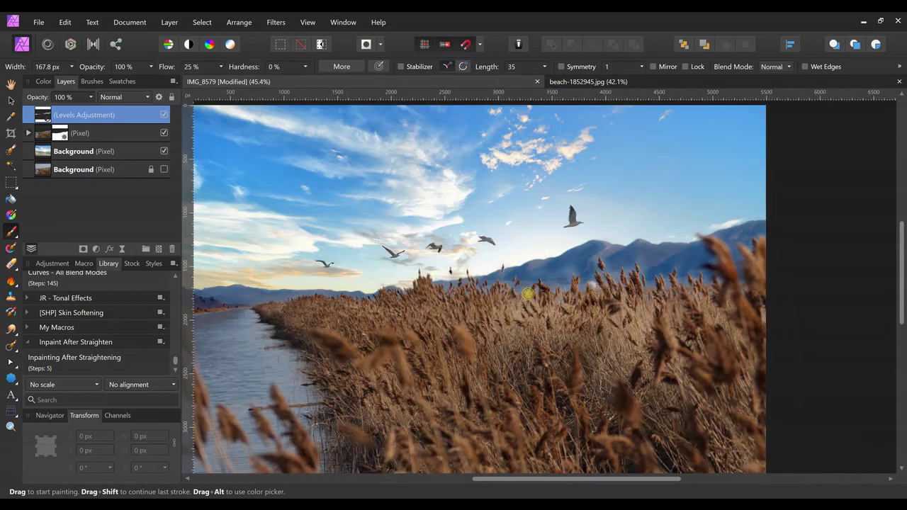
scroll(528, 293, down, 1)
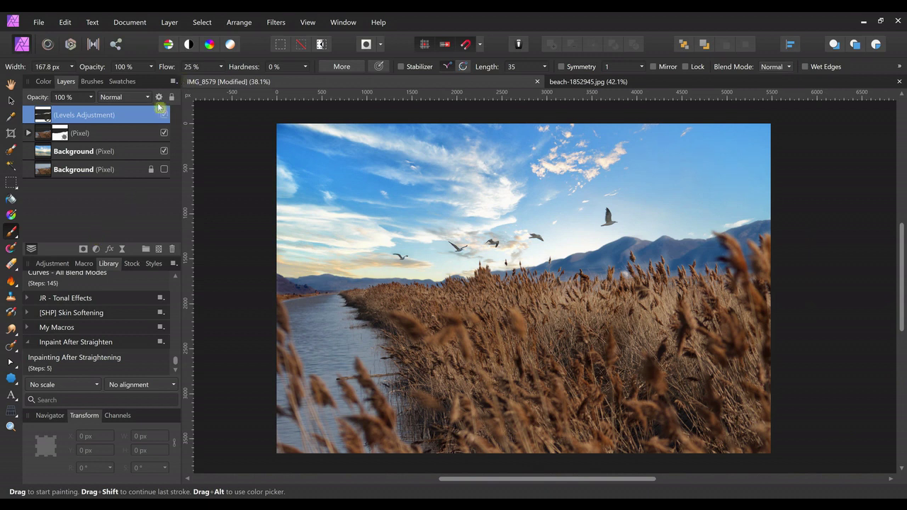
click(164, 116)
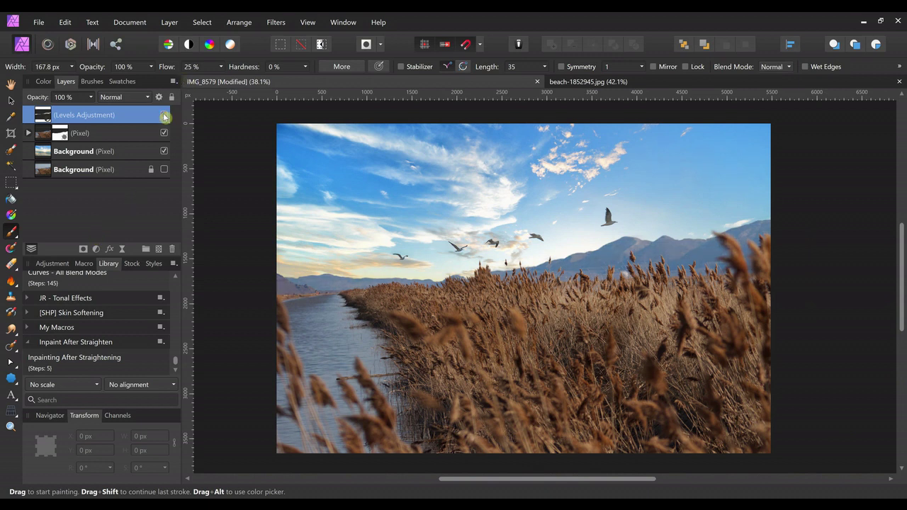
click(165, 116)
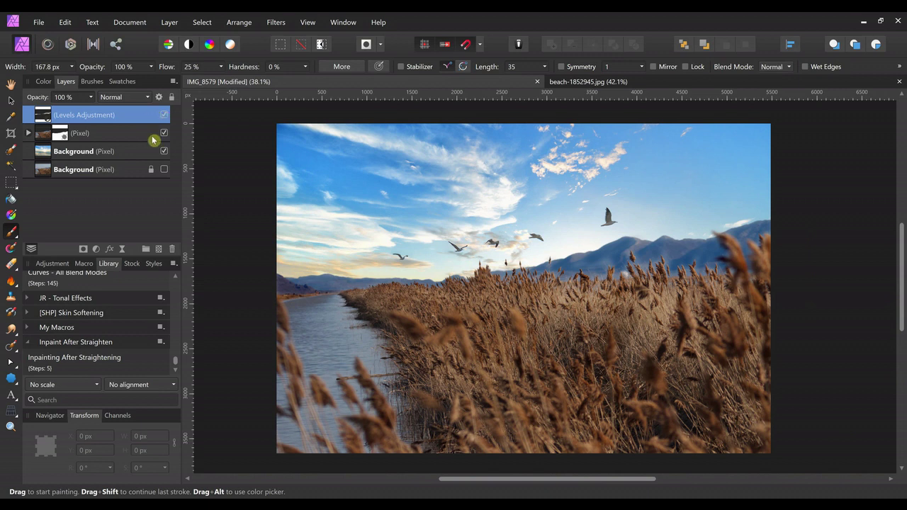
Add a Black & White adjustment blended as Soft Light
click(96, 249)
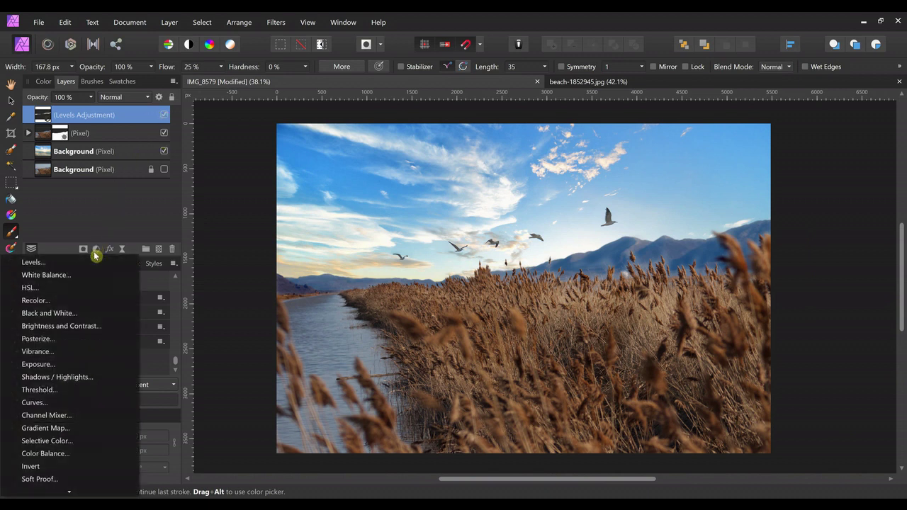
click(69, 313)
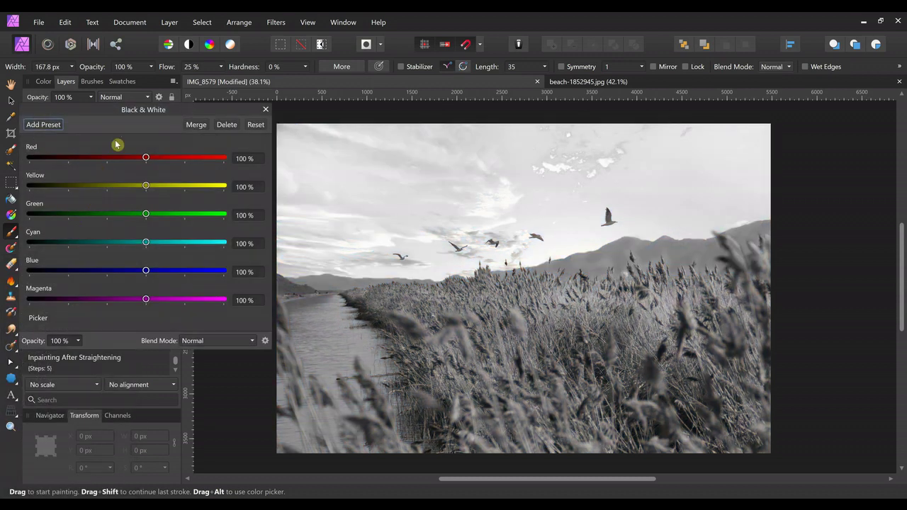
drag(147, 103, 168, 47)
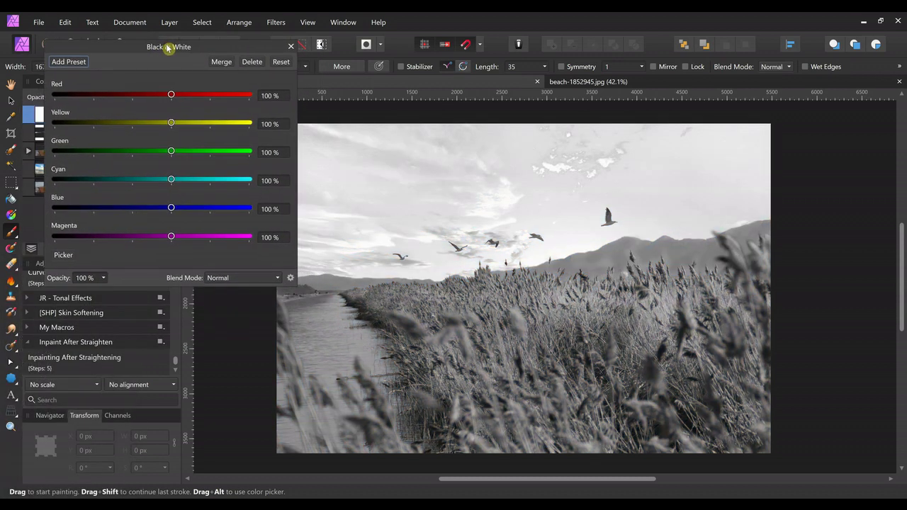
click(276, 280)
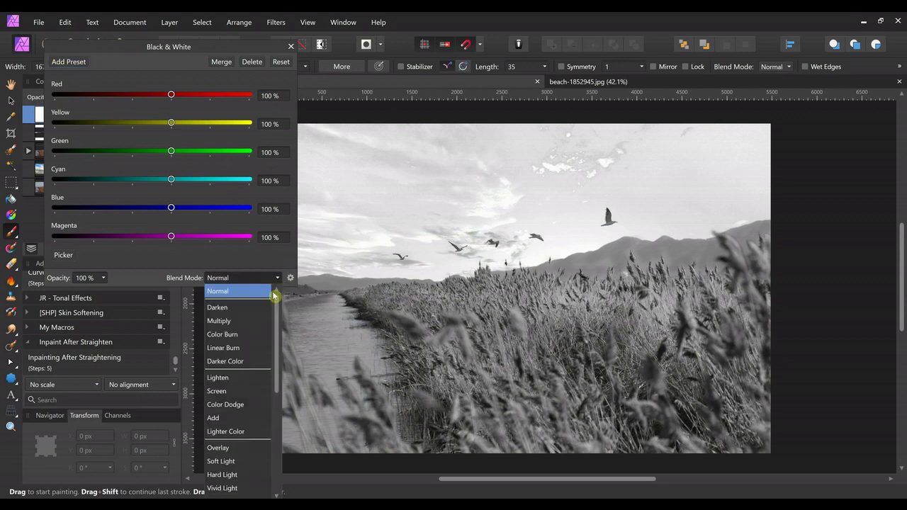
click(250, 462)
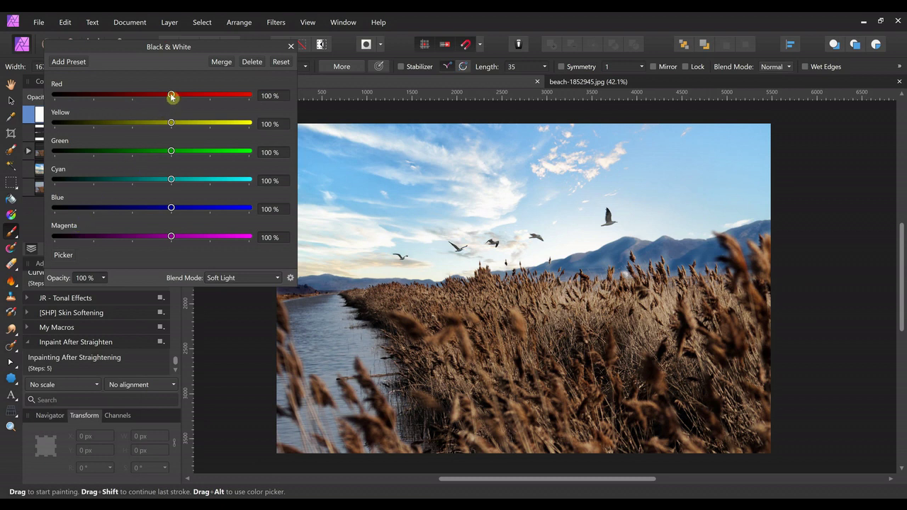
Set the Black & White levels to Red 123%, Yellow 126% and Cyan 30%
drag(171, 97, 180, 98)
drag(173, 124, 182, 125)
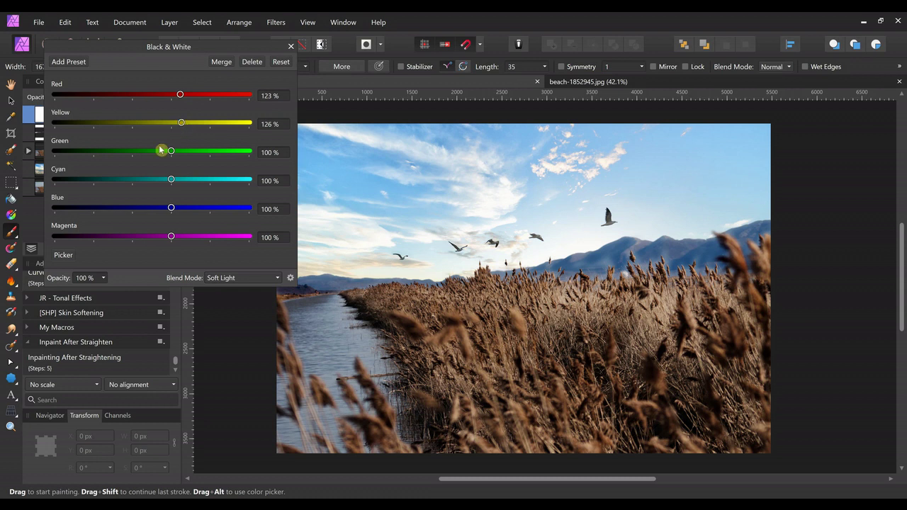
drag(173, 182, 144, 181)
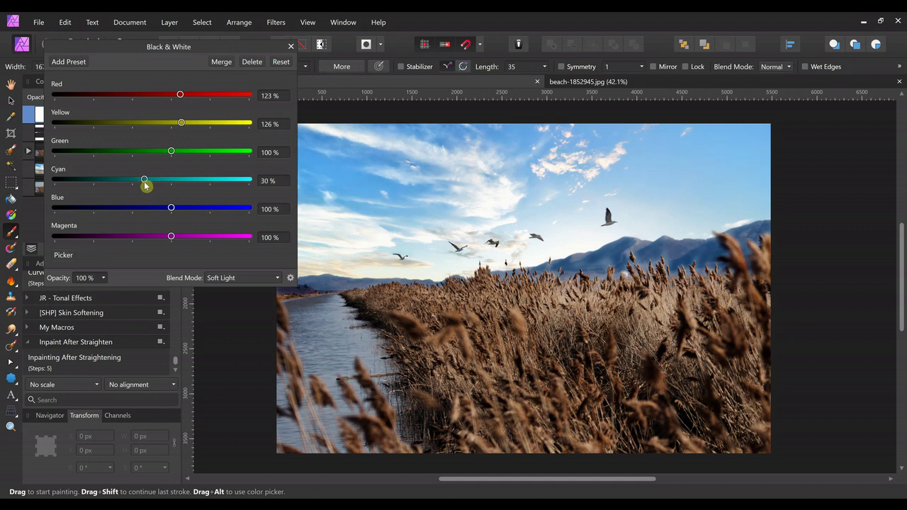
click(291, 46)
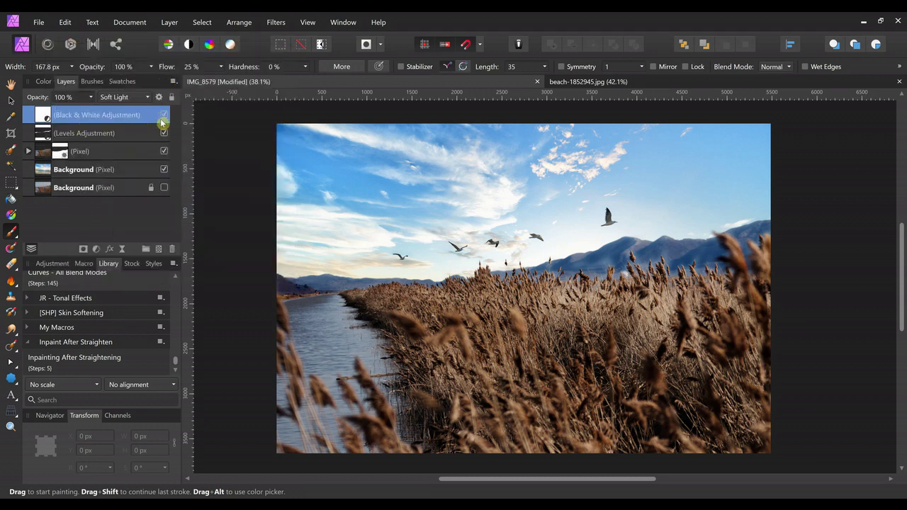
click(165, 115)
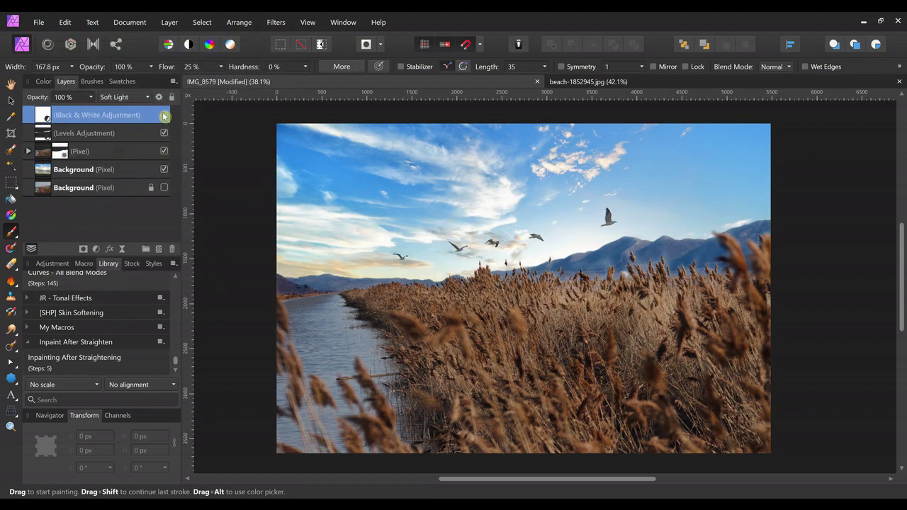
click(164, 116)
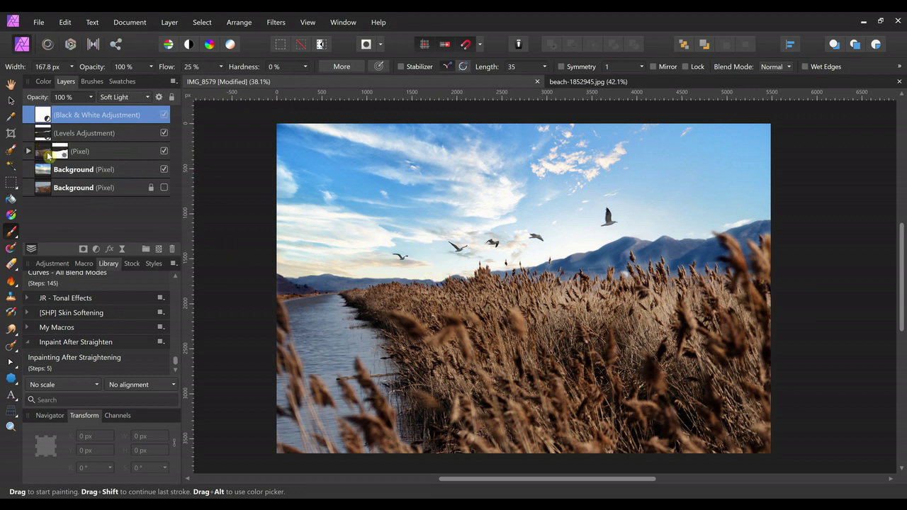
click(90, 98)
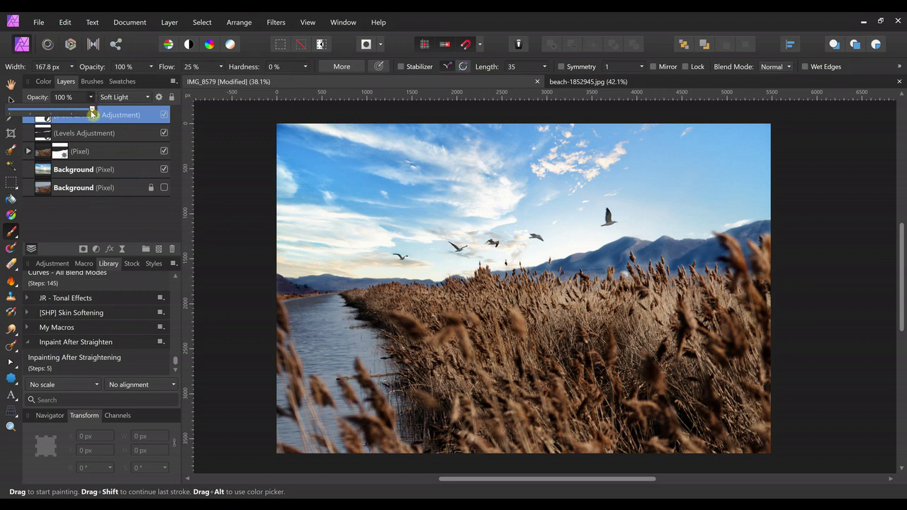
drag(92, 113, 85, 112)
drag(85, 112, 73, 118)
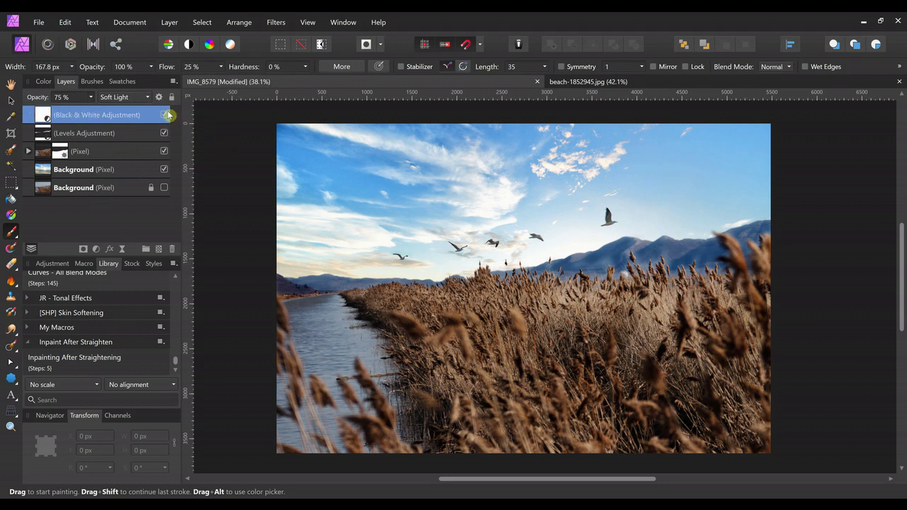
click(164, 115)
click(165, 115)
Add a Live Lighting filter layer and move it above the Black & White adjustment
click(172, 22)
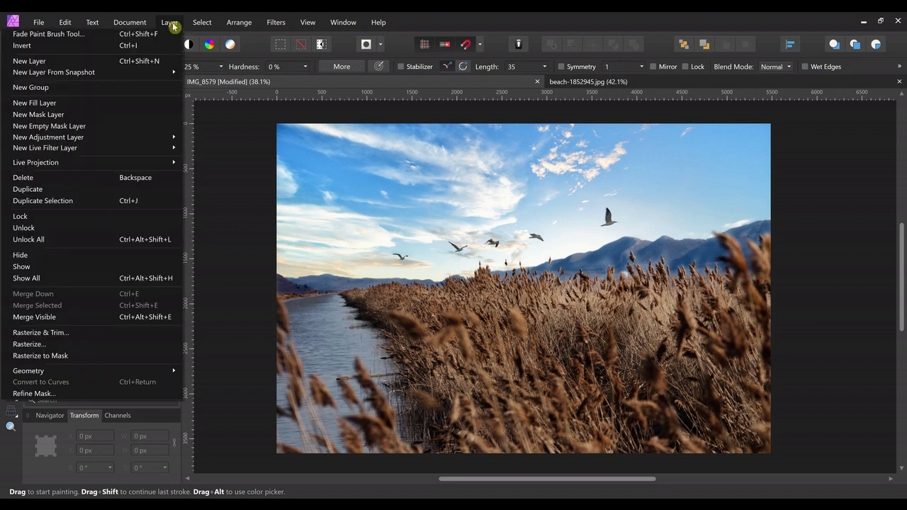
mouse_move(152, 150)
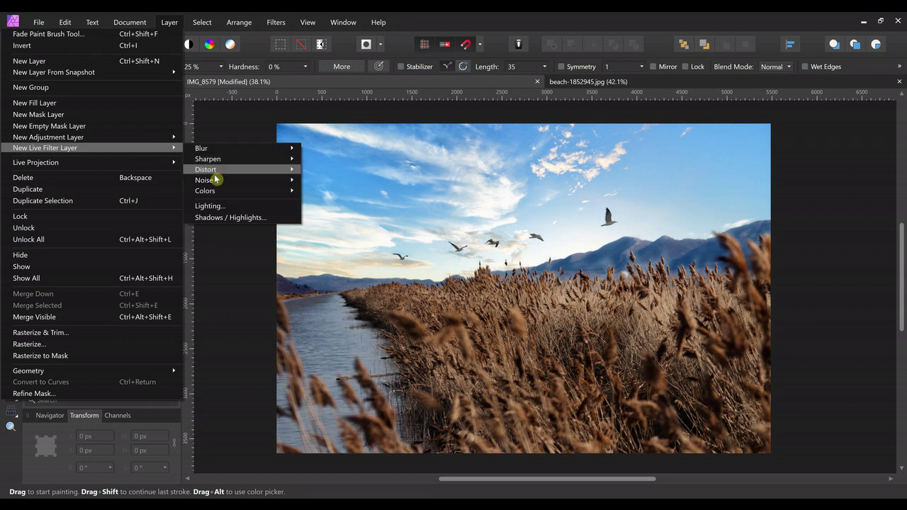
click(236, 206)
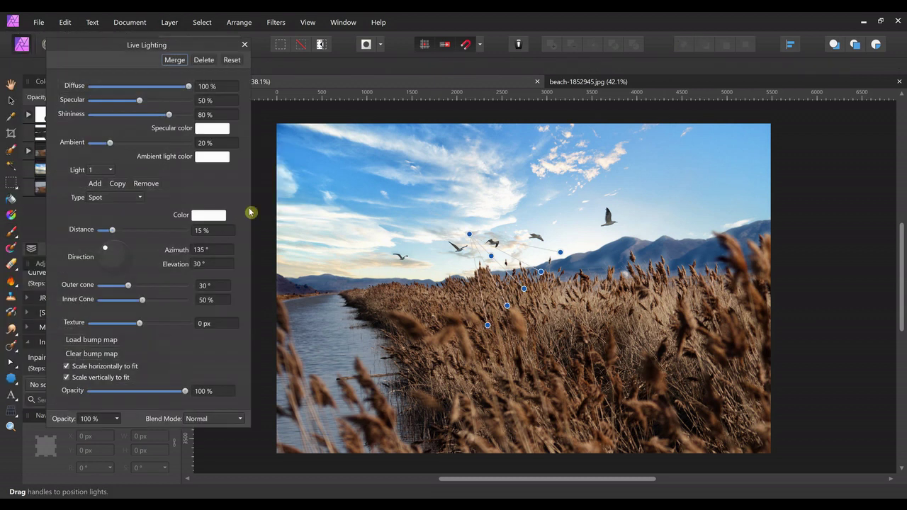
drag(114, 51, 277, 67)
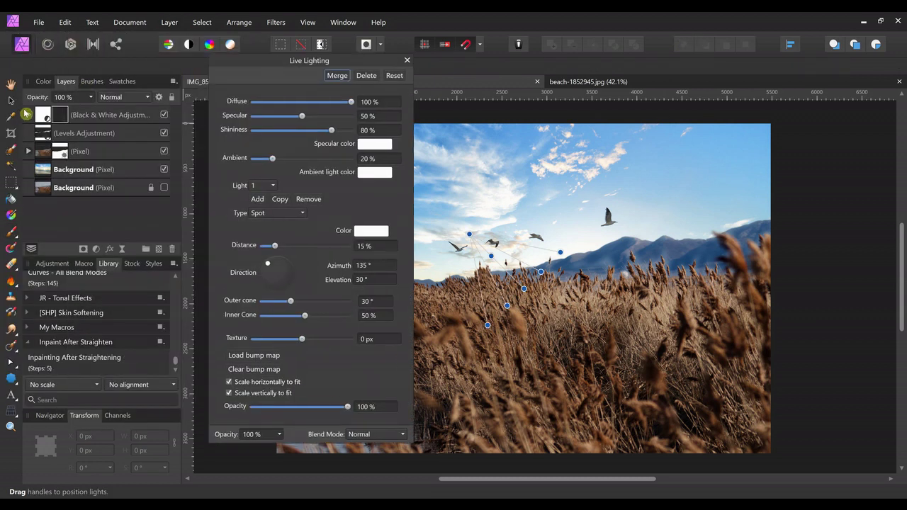
click(28, 115)
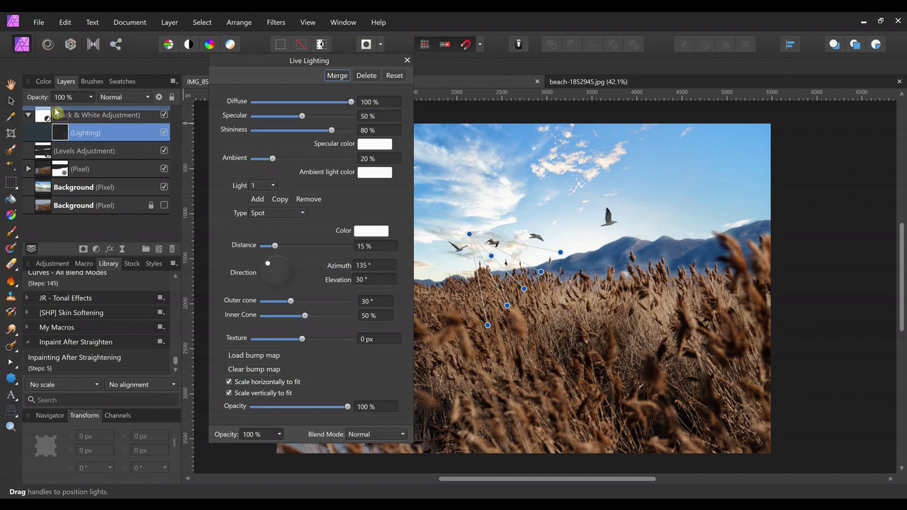
drag(71, 133, 71, 111)
drag(287, 60, 134, 34)
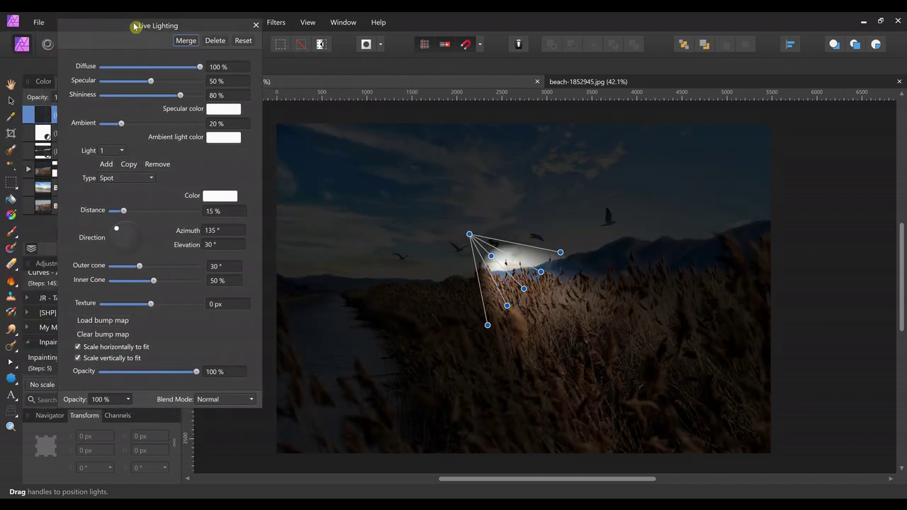
Set Specular to 0% and switch to a Point light placed over the horizon at 20% distance
click(100, 91)
drag(100, 92, 96, 92)
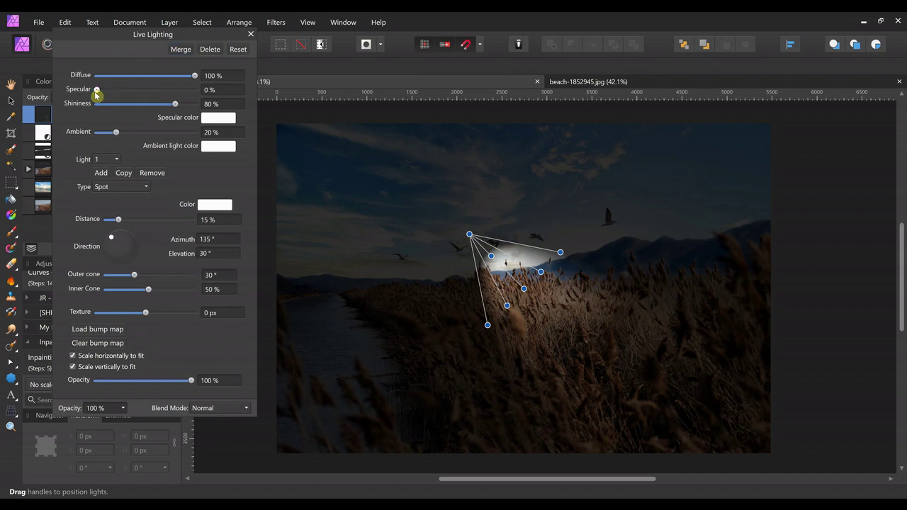
click(146, 188)
click(134, 214)
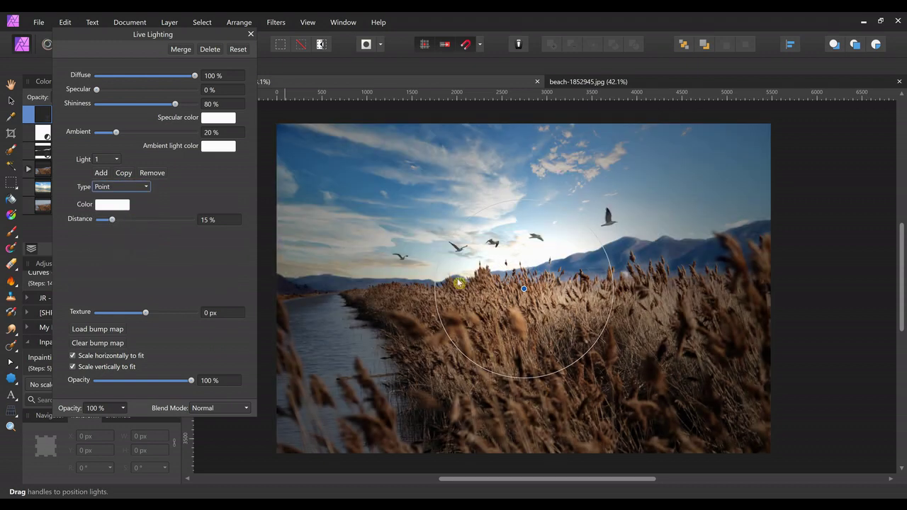
drag(523, 291, 481, 277)
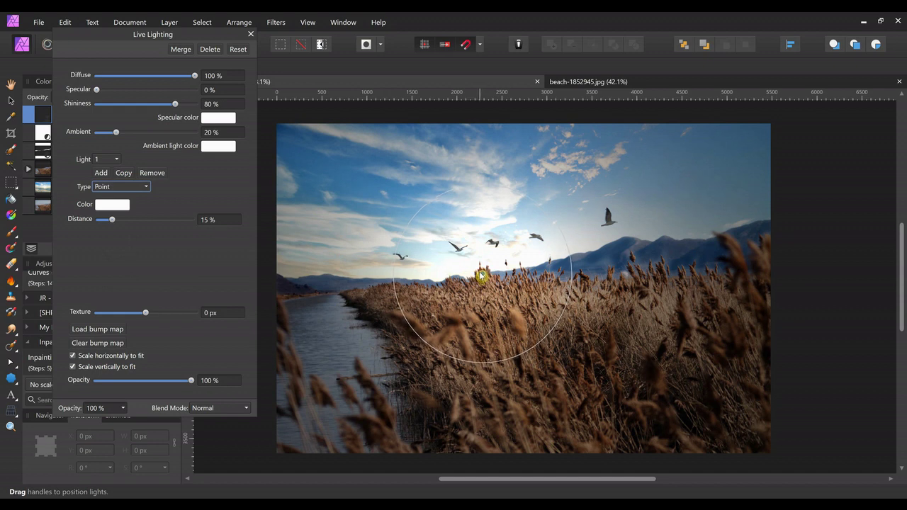
drag(453, 358, 436, 386)
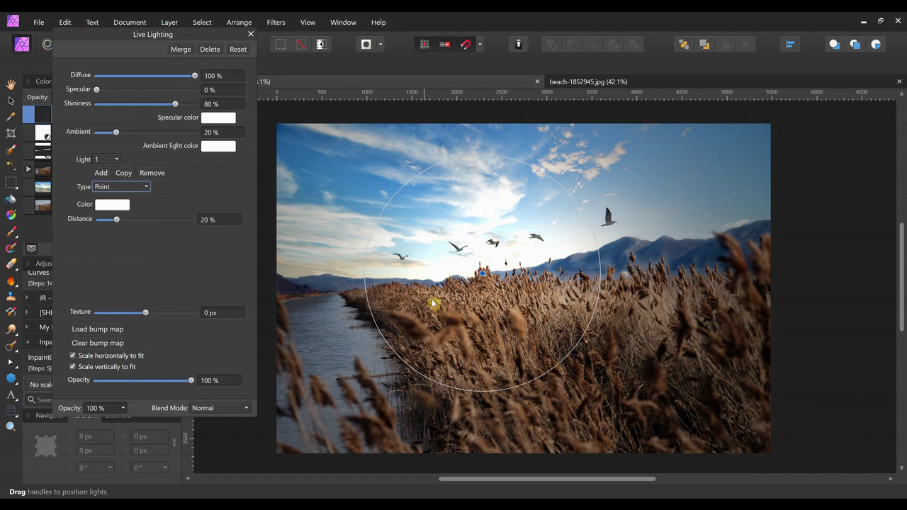
Blend the lighting layer as Soft Light at 91% opacity
click(249, 409)
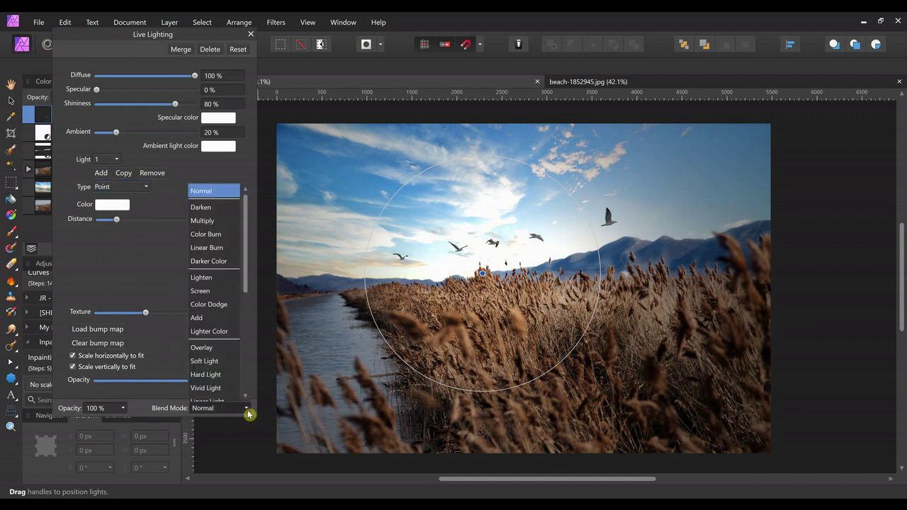
click(224, 361)
click(124, 408)
drag(127, 423, 120, 423)
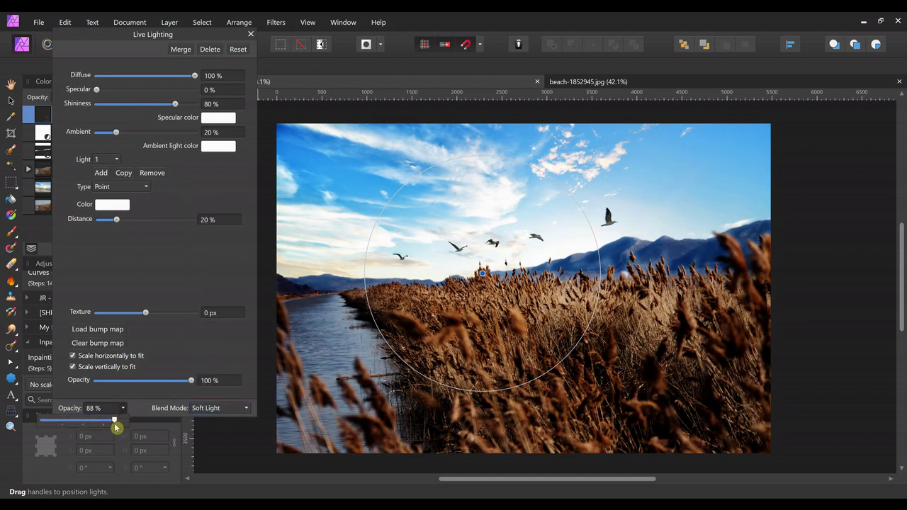
click(249, 37)
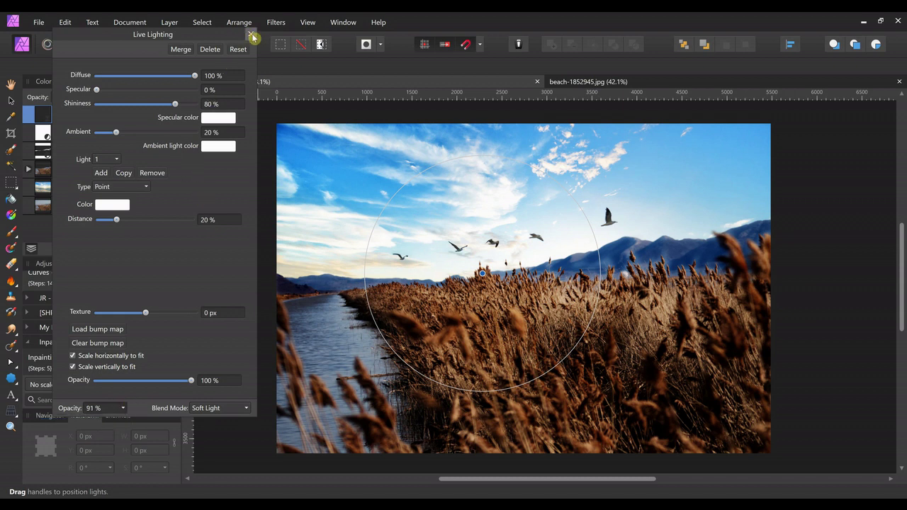
click(252, 38)
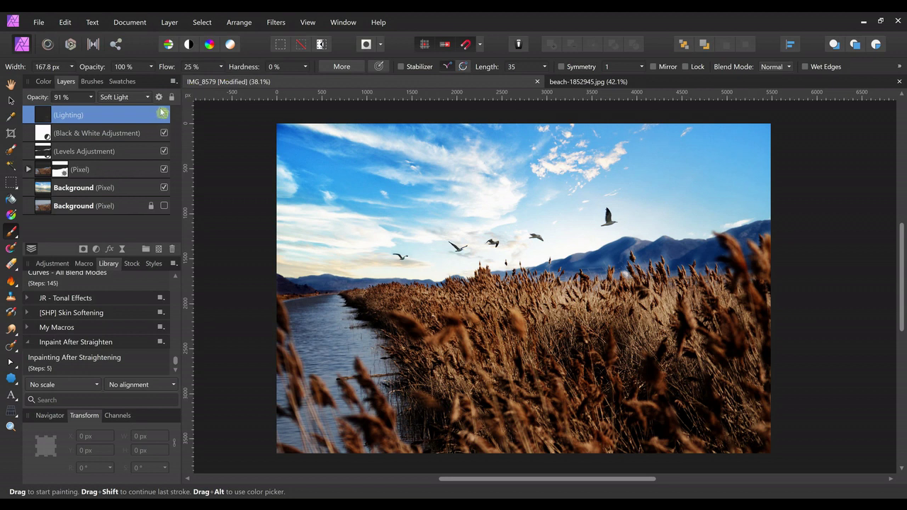
Drag the lighting layer's Source Layer blend range so its darkest tones become fully transparent
click(165, 116)
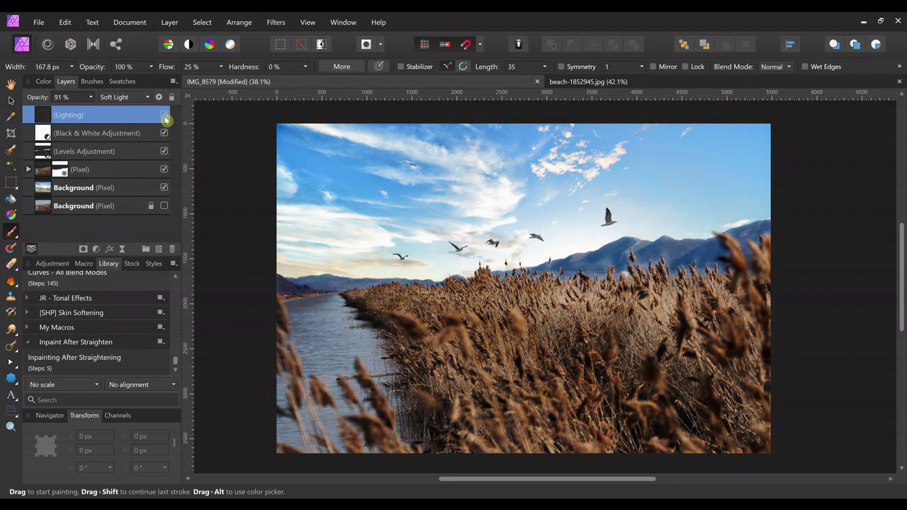
click(164, 116)
click(164, 115)
click(165, 115)
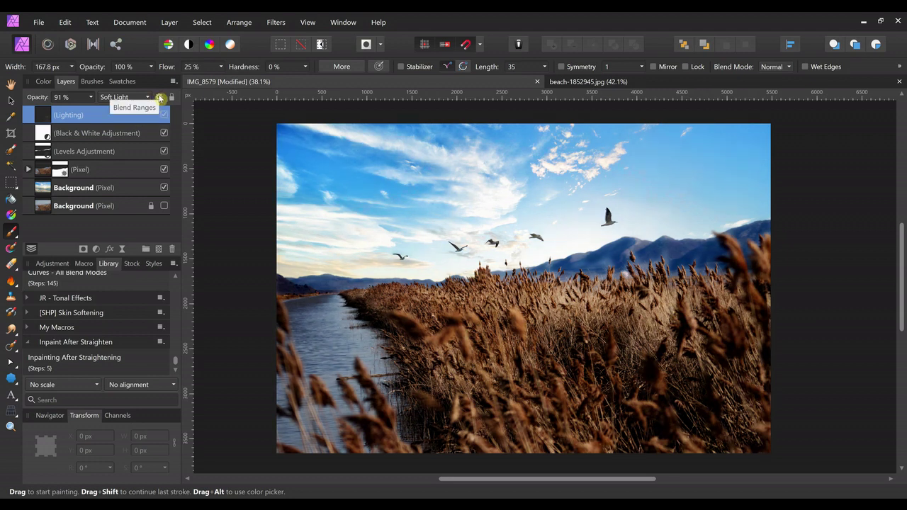
click(159, 98)
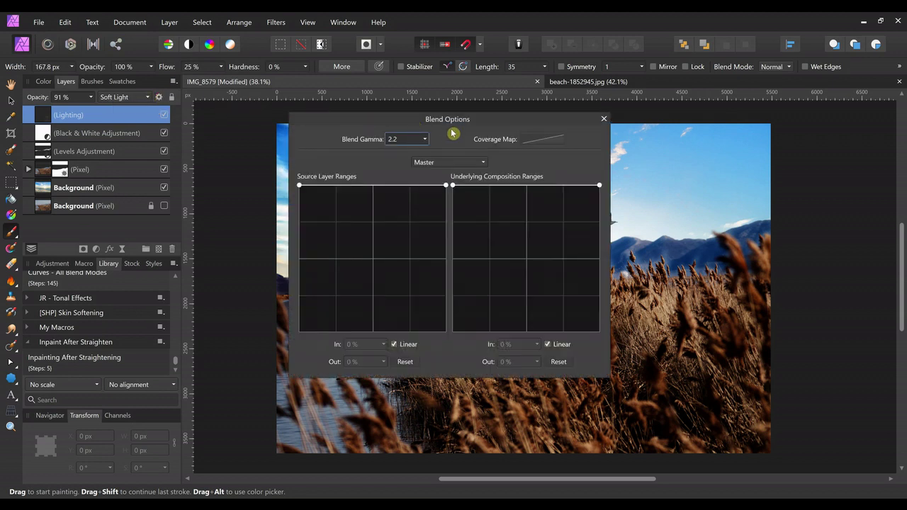
drag(460, 120, 198, 35)
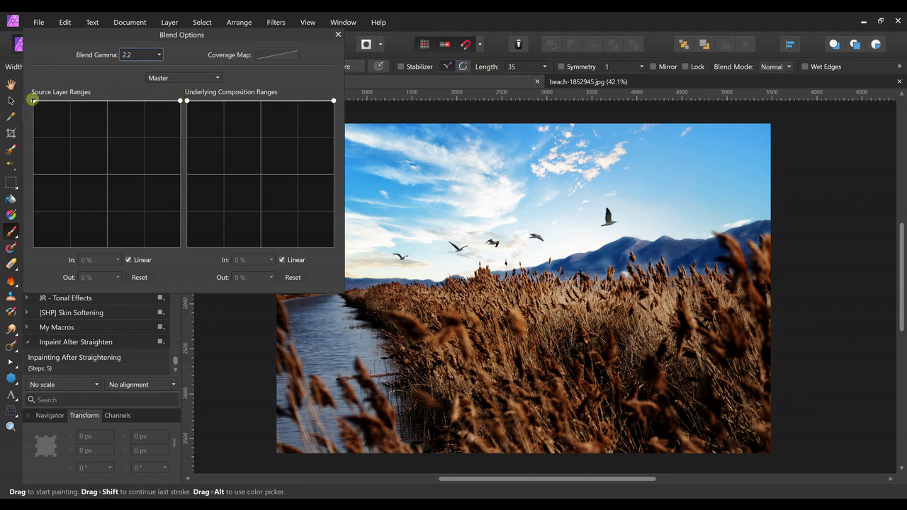
drag(34, 101, 39, 150)
drag(32, 195, 34, 246)
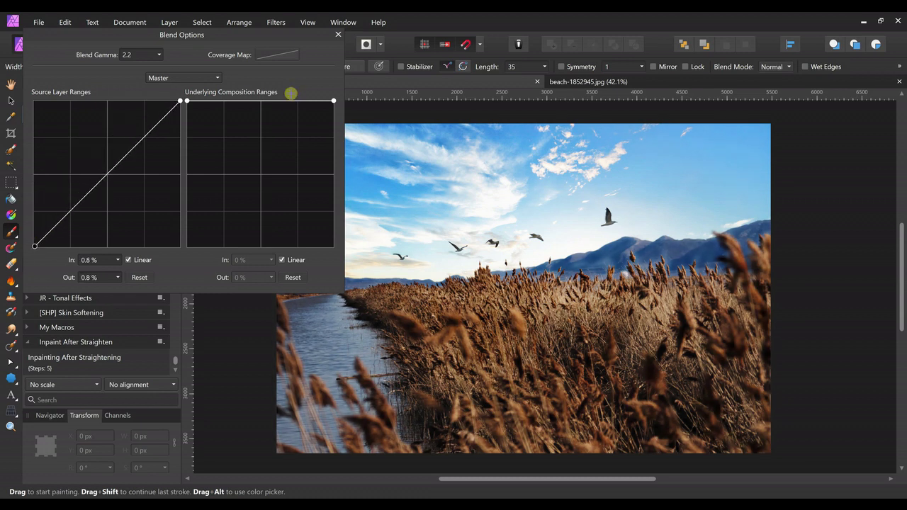
click(337, 35)
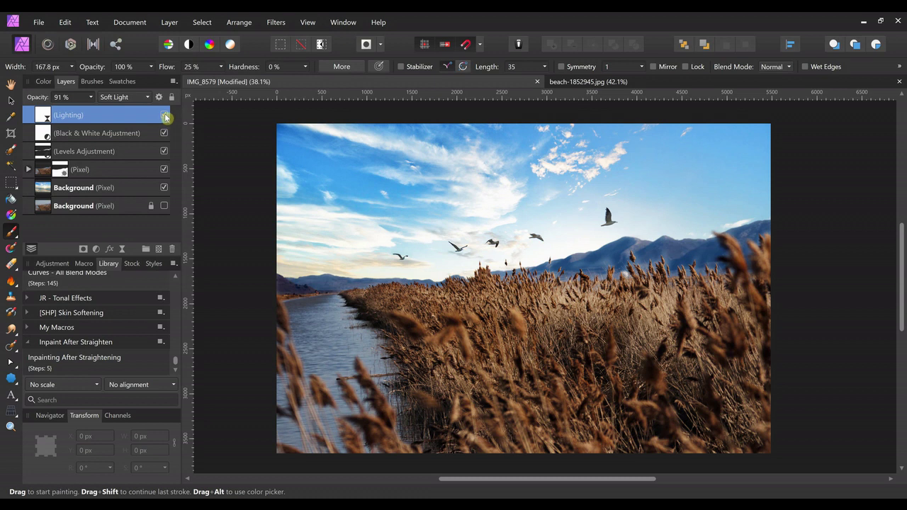
Toggle the lighting layer's visibility to compare the scene with and without the glow
click(164, 116)
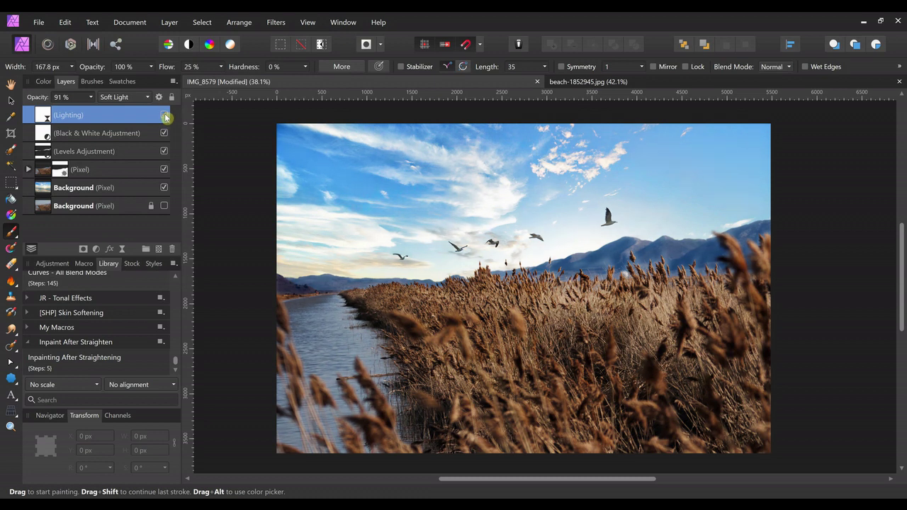
click(164, 114)
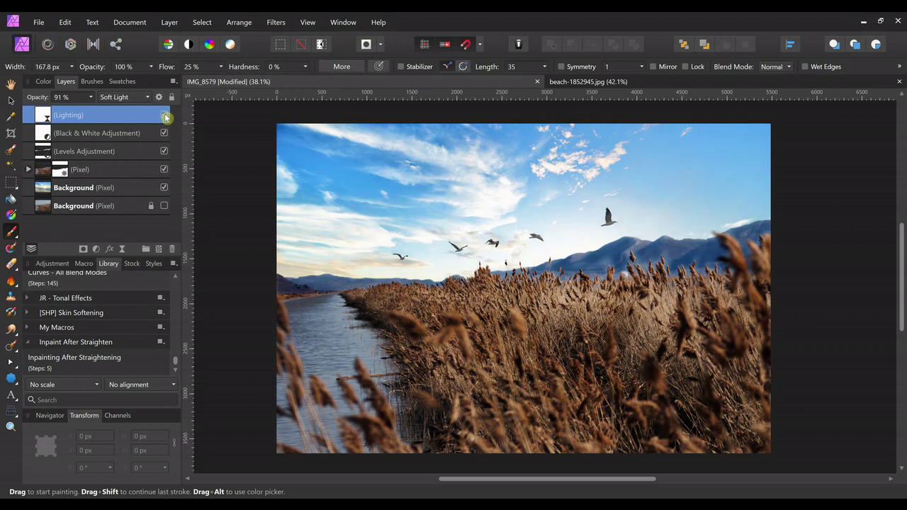
click(164, 114)
click(165, 114)
click(165, 115)
Add a White Balance adjustment and clip it into the upper sky Background layer
click(97, 249)
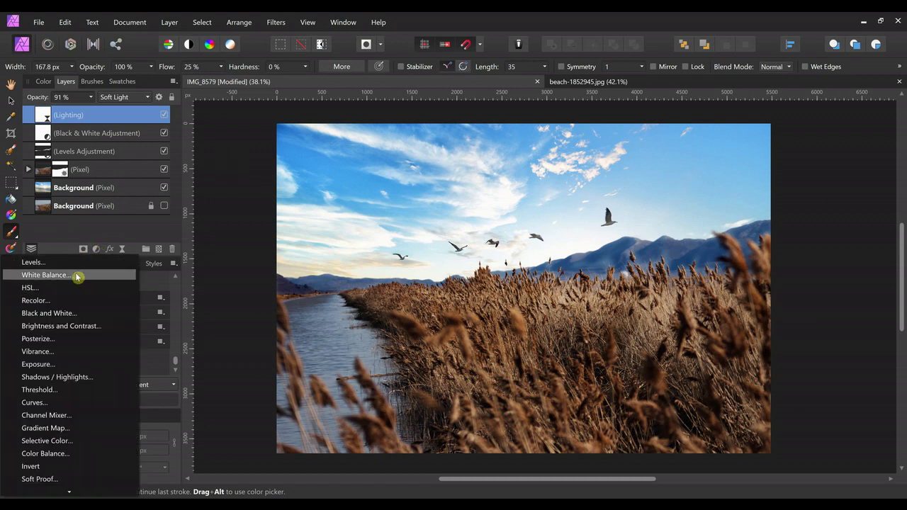
click(78, 276)
drag(216, 165, 343, 143)
drag(64, 119, 51, 208)
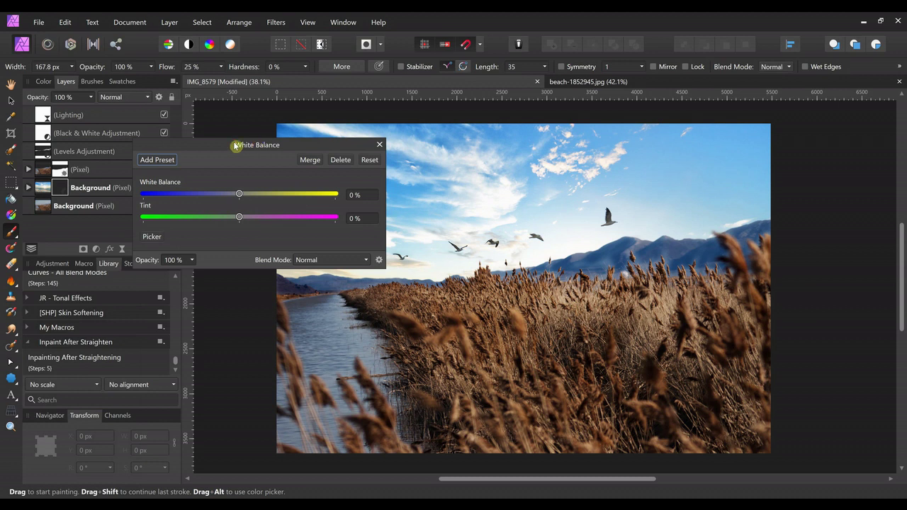
drag(257, 145, 162, 98)
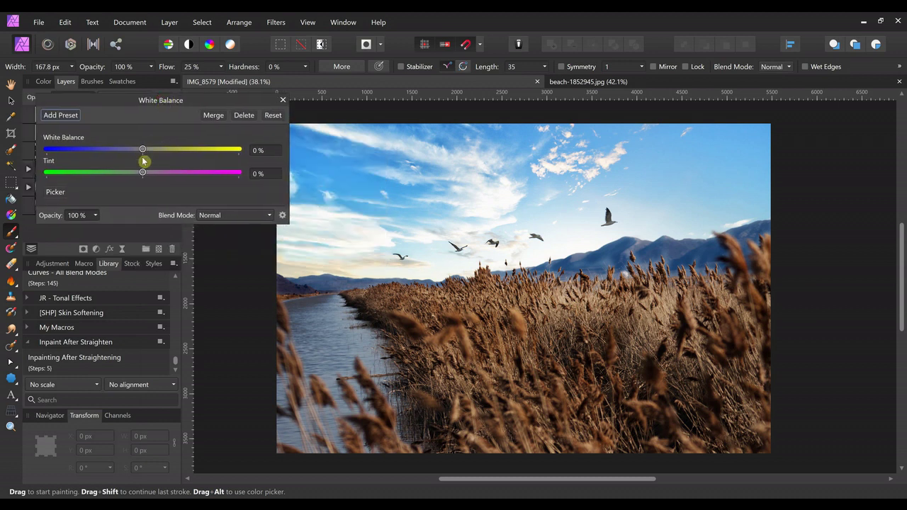
Shift the sky's tint toward green, then toggle the adjustment to compare before collapsing the layer
drag(140, 173, 113, 185)
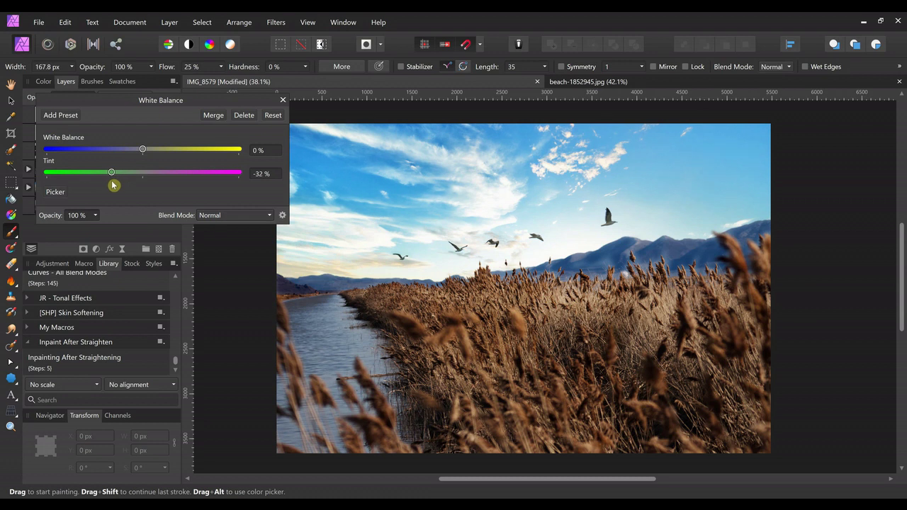
click(284, 102)
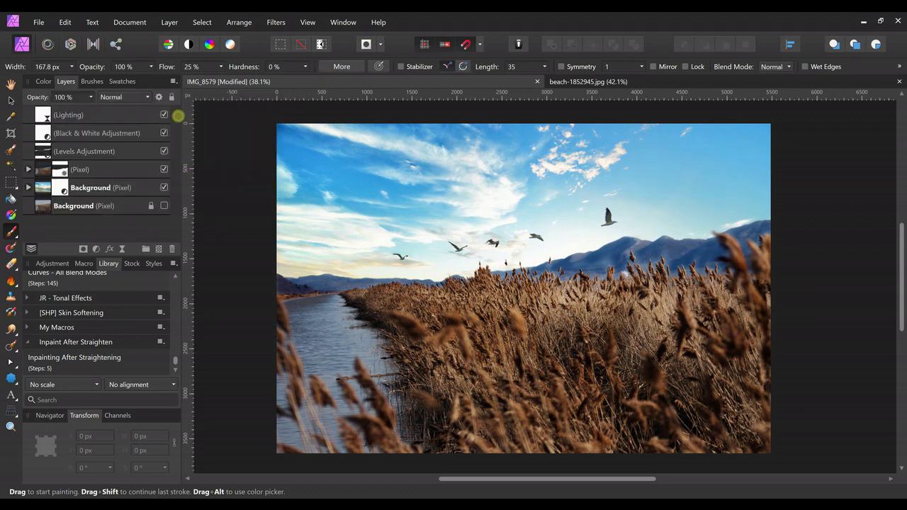
click(29, 187)
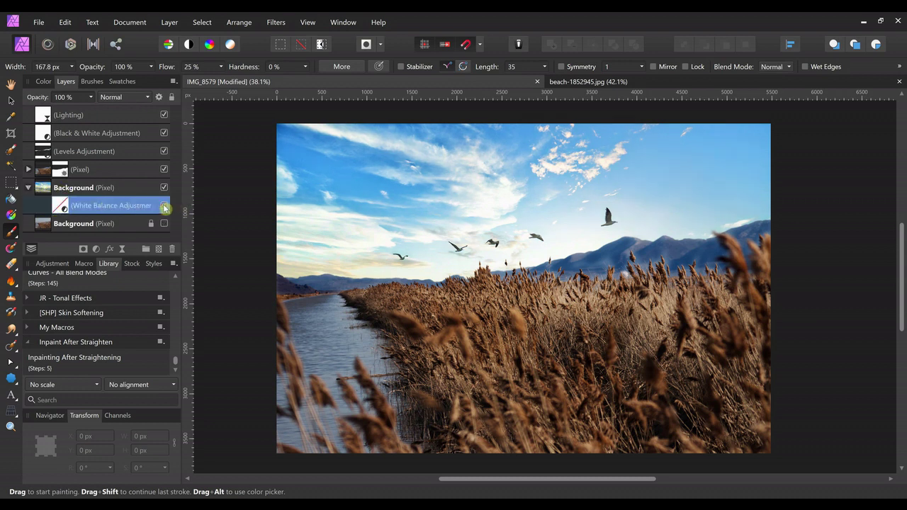
click(164, 206)
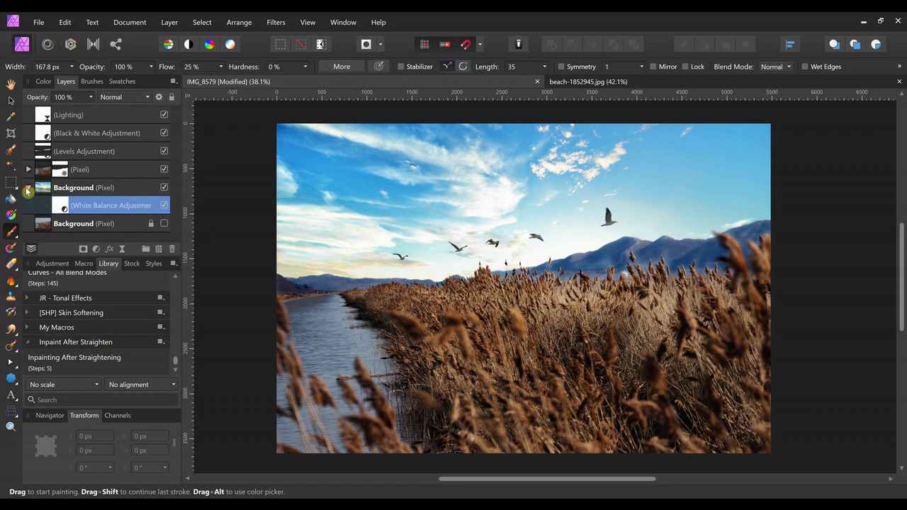
click(28, 188)
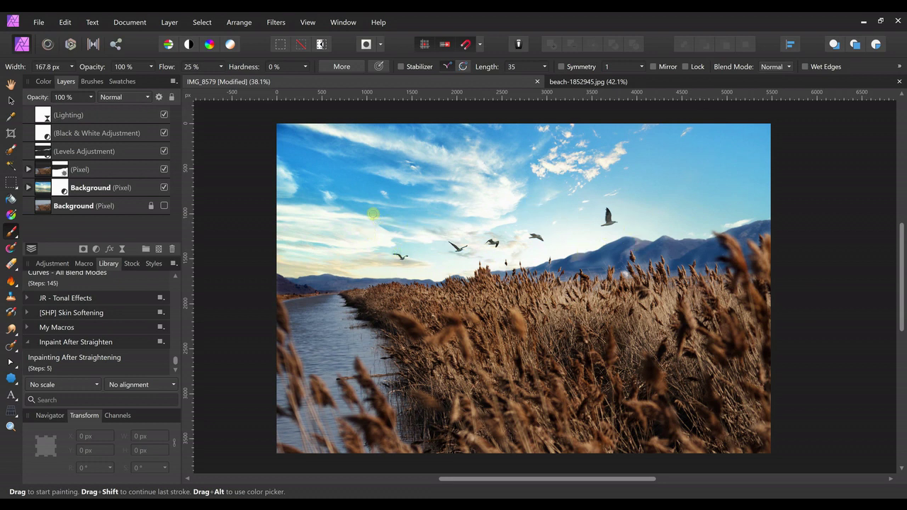
Add a Curves adjustment and nest it inside the sky Background layer
click(97, 249)
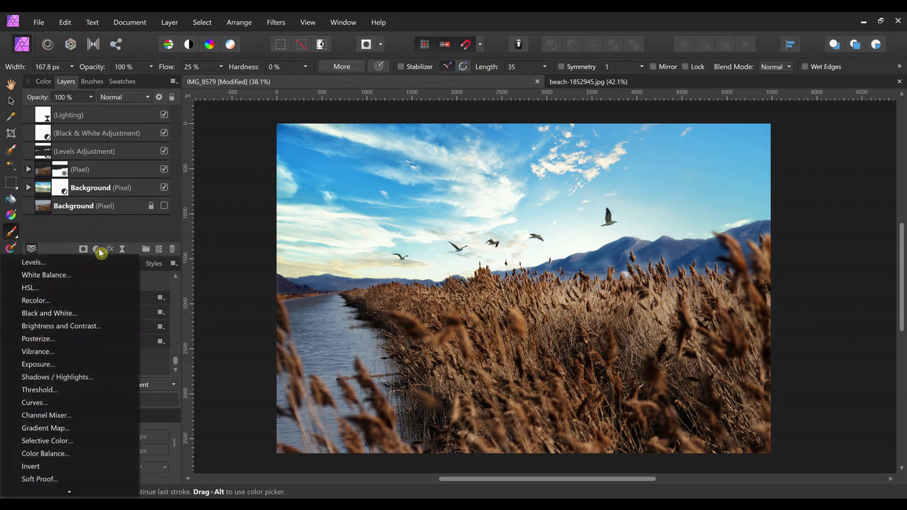
click(87, 403)
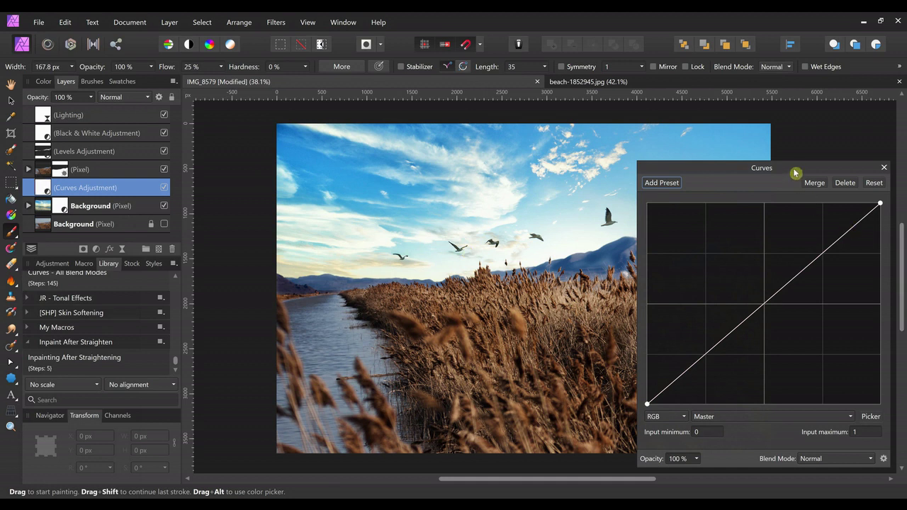
drag(796, 171, 446, 139)
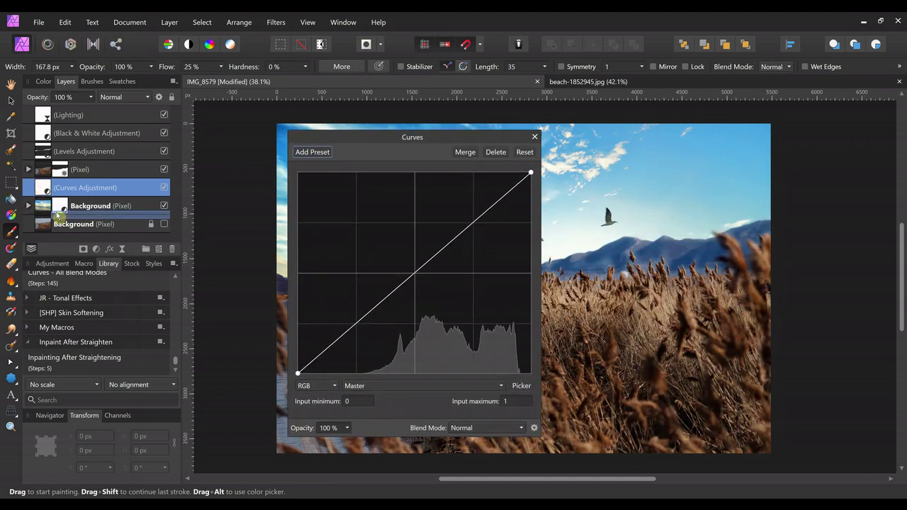
drag(49, 210, 49, 210)
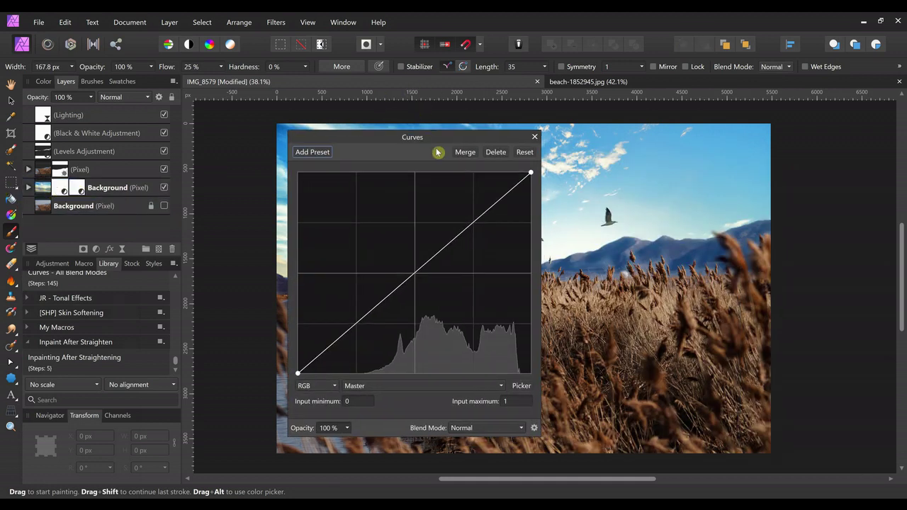
drag(431, 138, 158, 45)
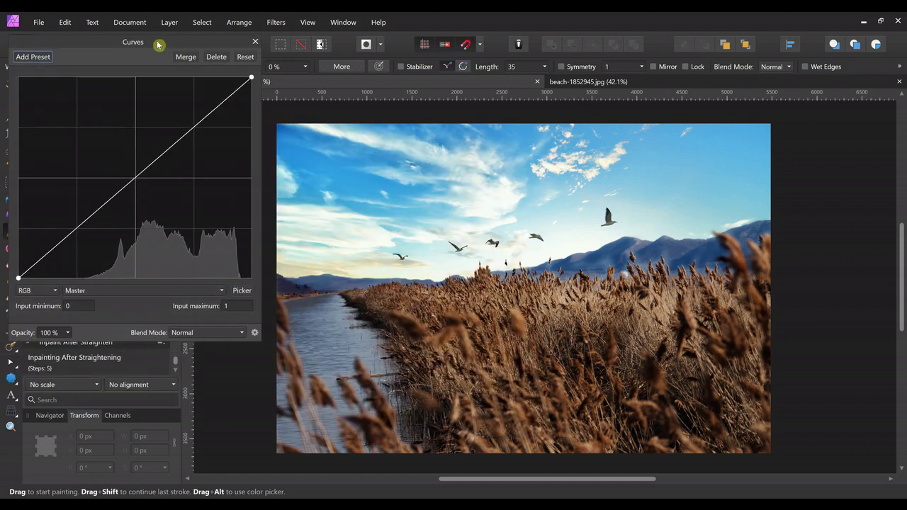
Add a midtone point on the curve and pull it down slightly to darken the sky
click(80, 228)
drag(82, 239, 83, 243)
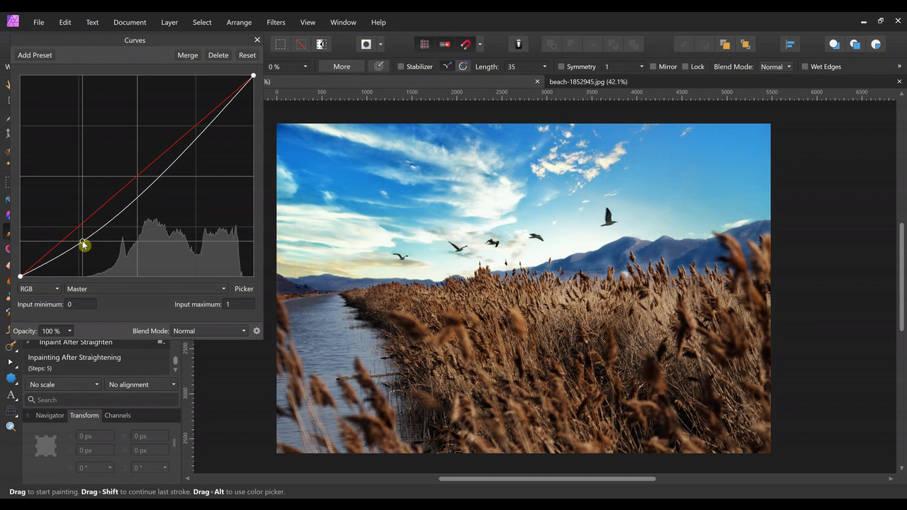
drag(81, 241, 80, 243)
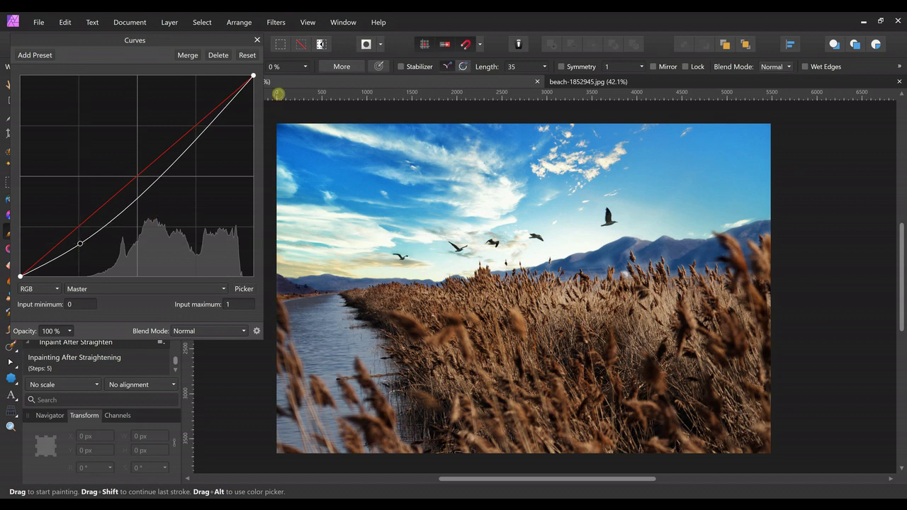
click(258, 40)
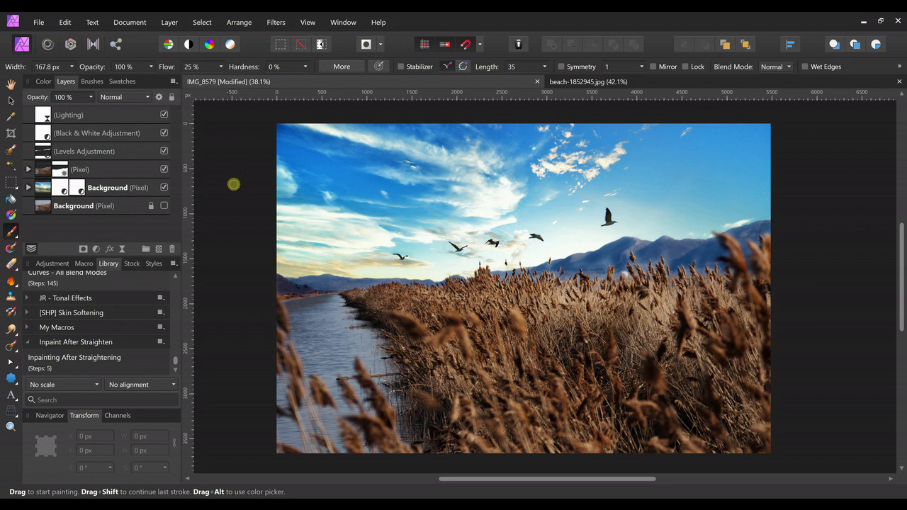
Merge Visible into a new Pixel layer, move it to the top, and enter the Develop persona
click(135, 23)
click(136, 23)
click(131, 22)
click(164, 23)
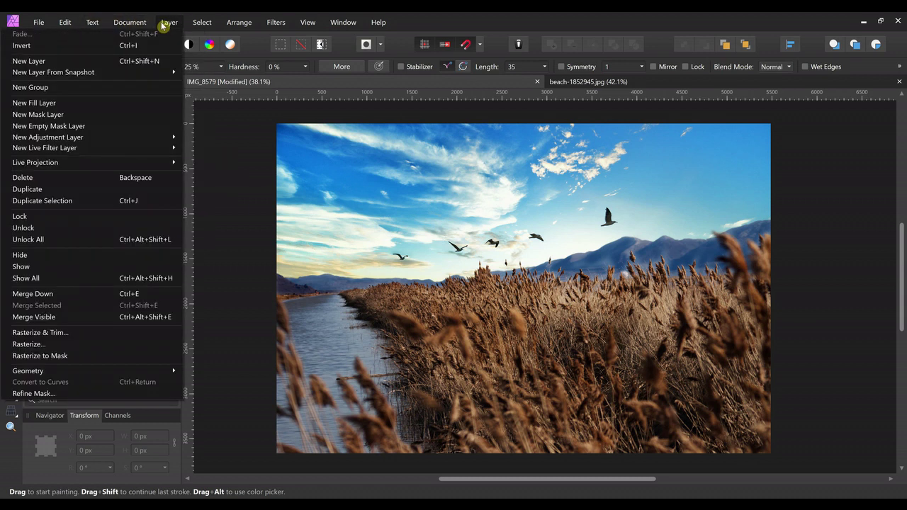
click(128, 319)
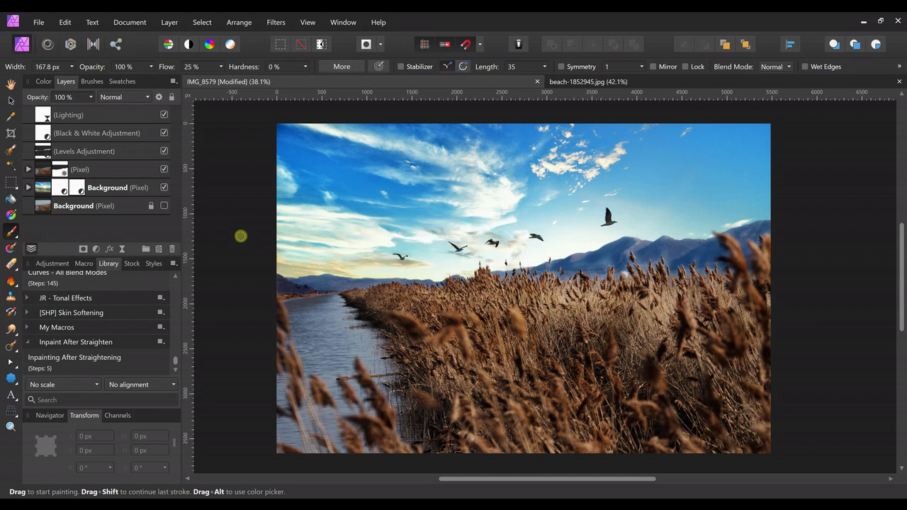
drag(39, 188, 23, 86)
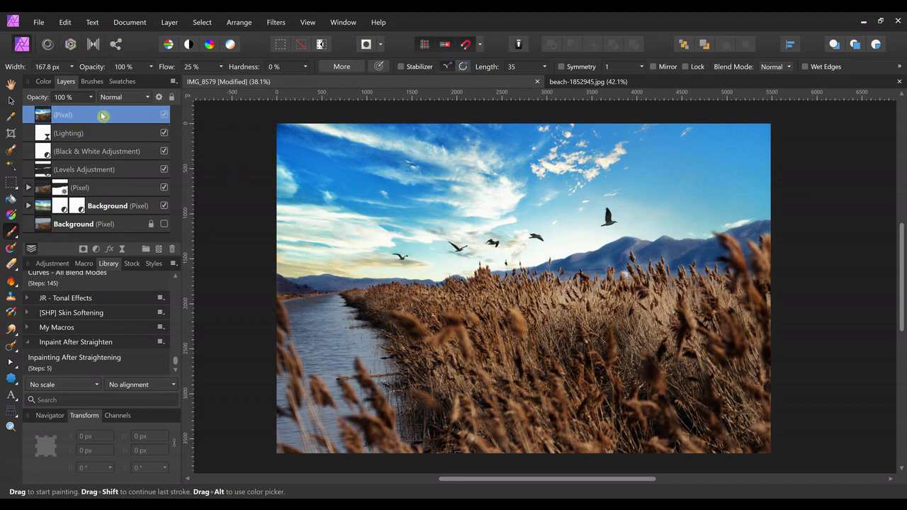
click(71, 45)
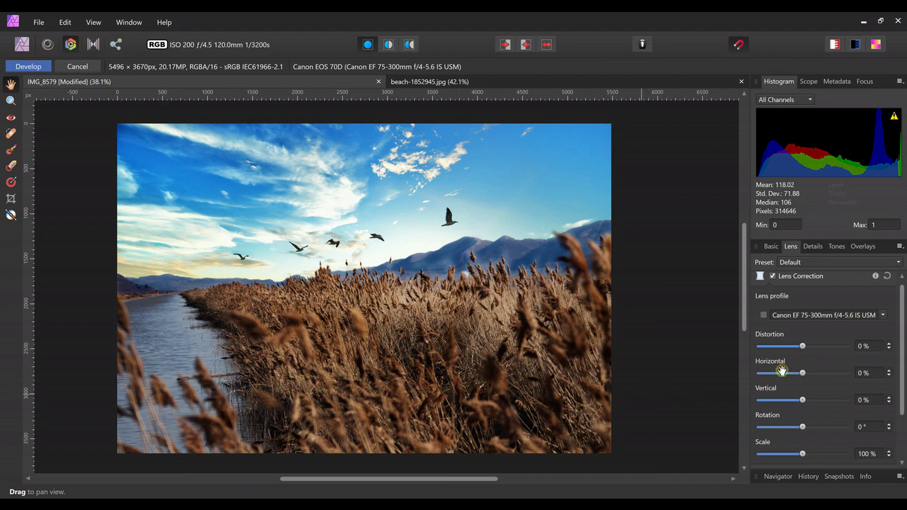
Set lens Distortion to 30% and Horizontal correction to 30%, then develop the result
drag(801, 347, 816, 348)
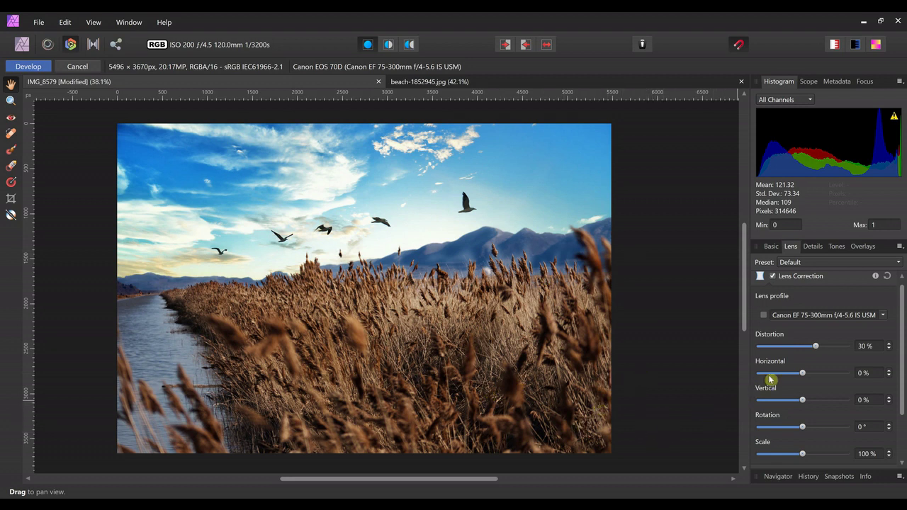
mouse_move(805, 377)
mouse_down()
mouse_move(796, 377)
mouse_move(817, 381)
mouse_up()
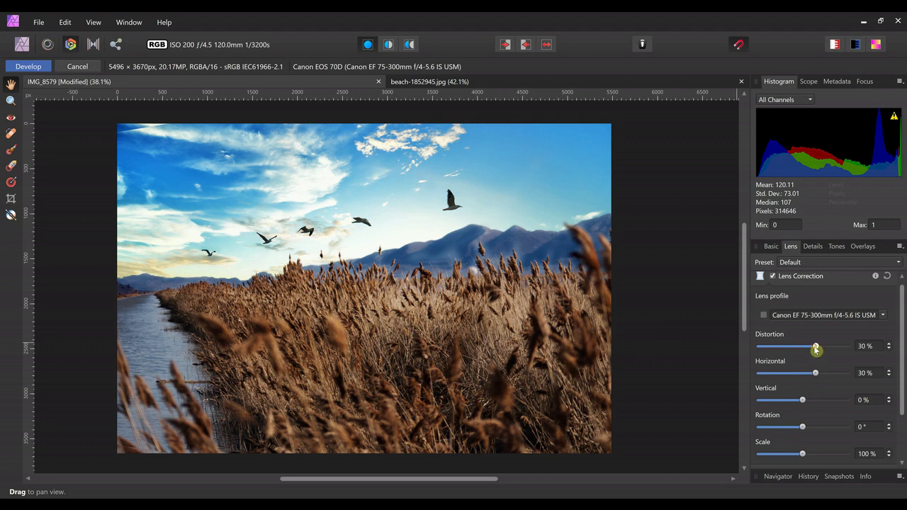
drag(816, 347, 817, 349)
click(46, 67)
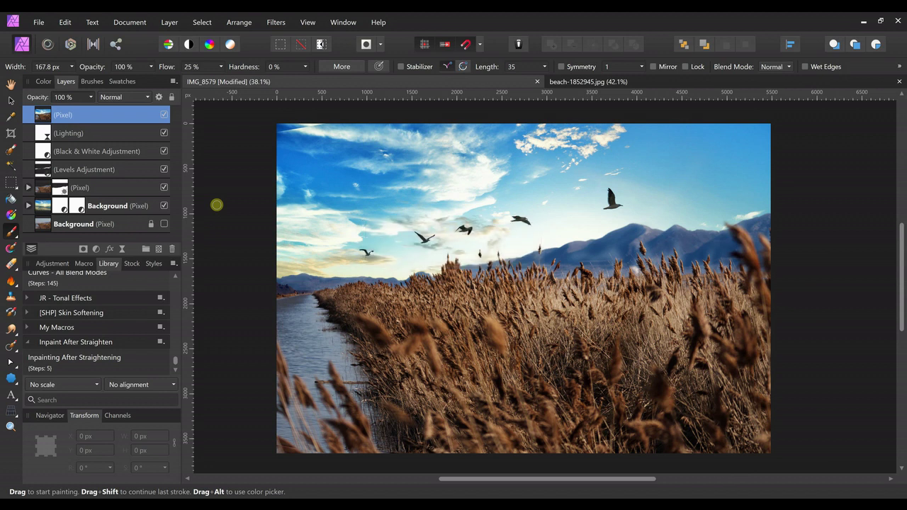
Hide the layers from Lighting down to the sky layer, leaving the merged Pixel layer selected
click(164, 115)
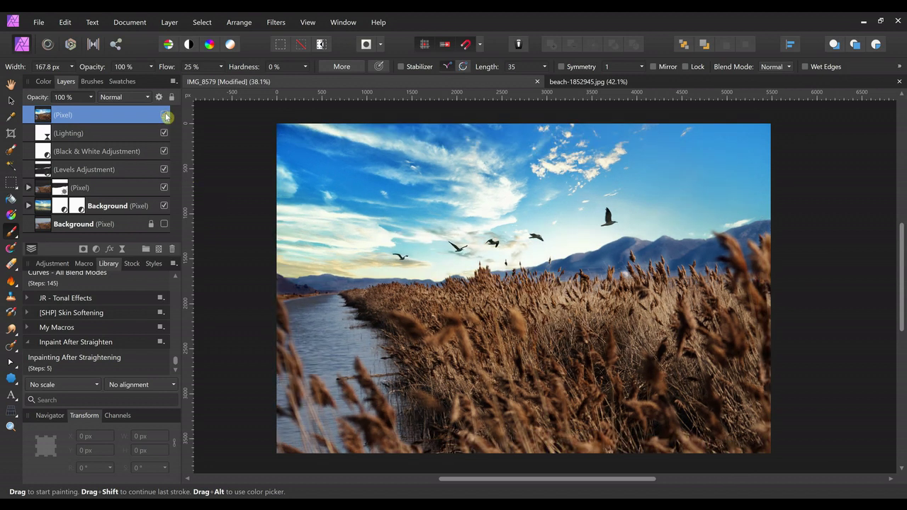
click(165, 116)
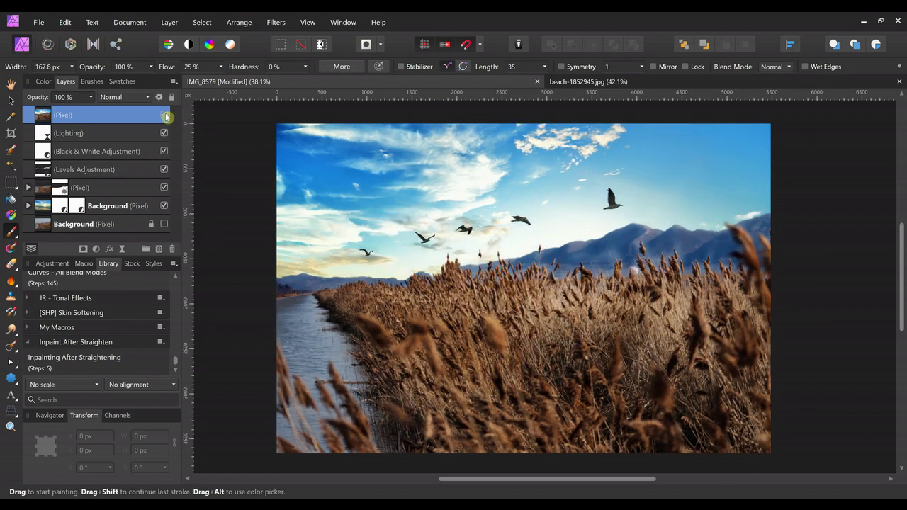
click(88, 134)
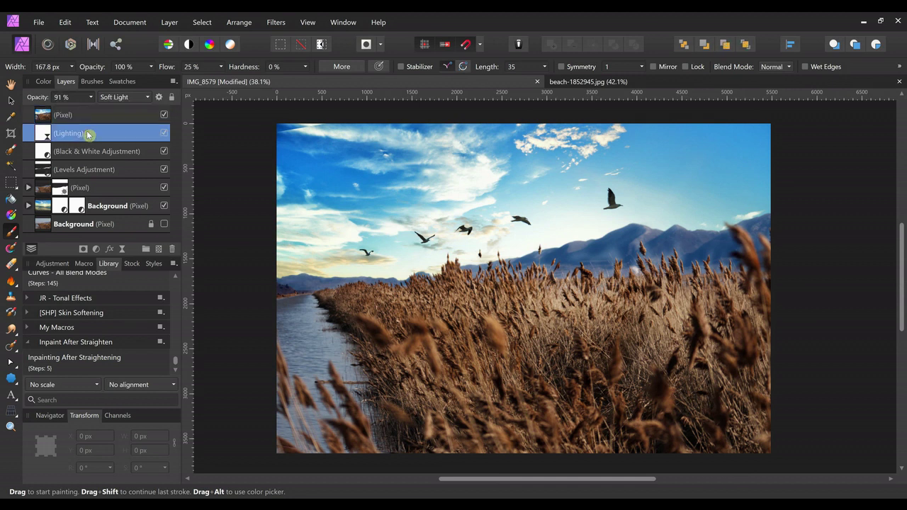
shift+click(129, 206)
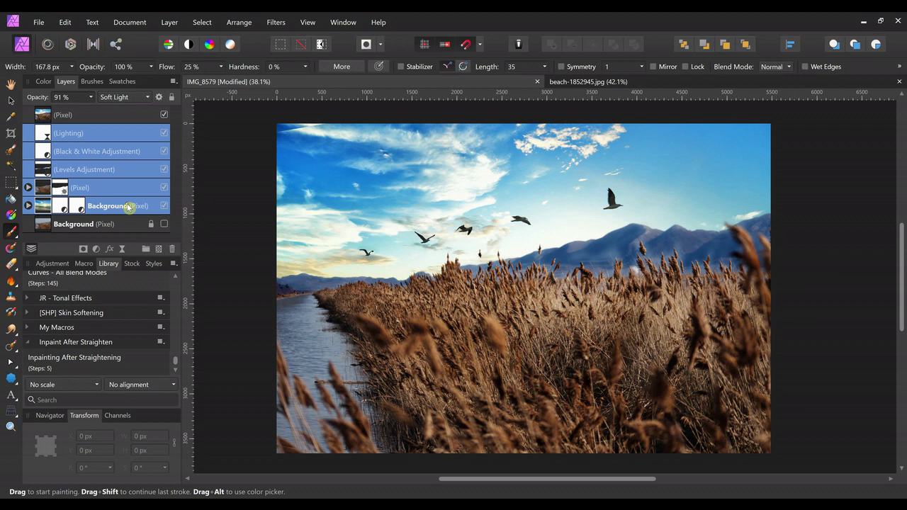
click(163, 207)
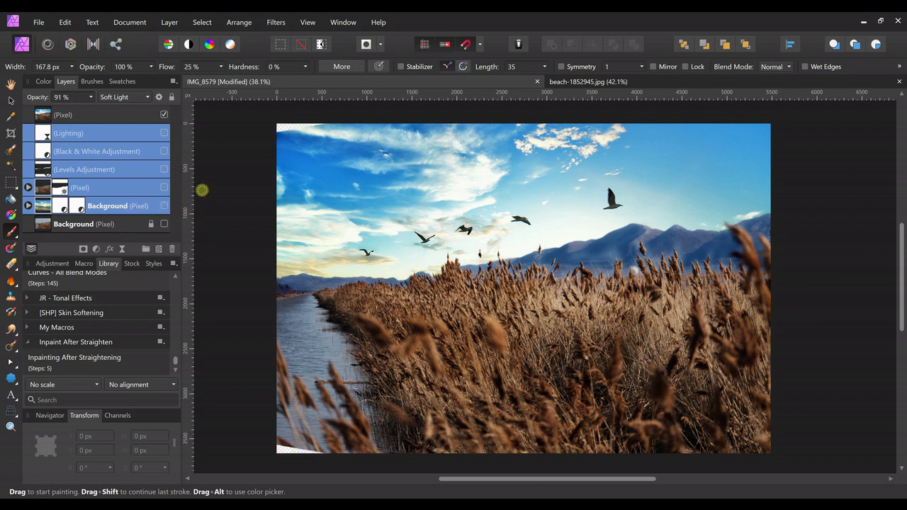
click(144, 114)
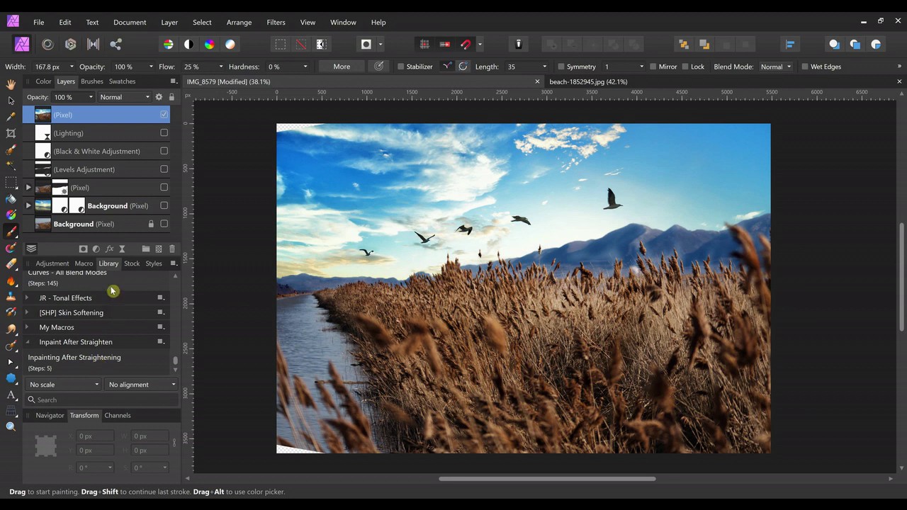
Run the Inpainting After Straightening macro, show the original Background layer, and compare with the merged layer
click(95, 362)
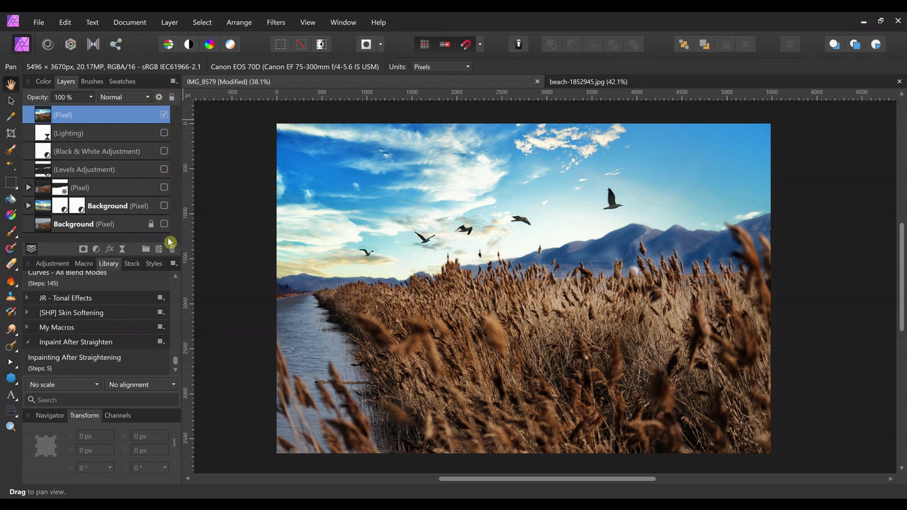
click(164, 223)
click(164, 117)
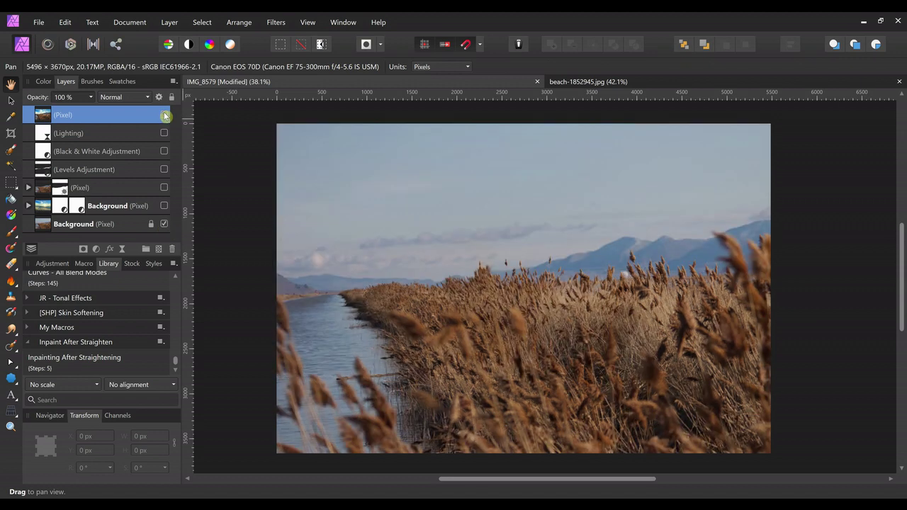
click(165, 116)
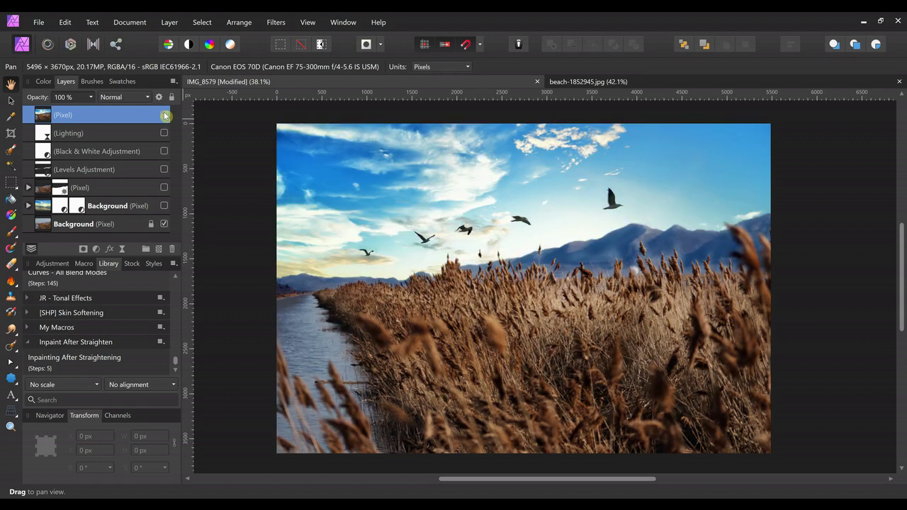